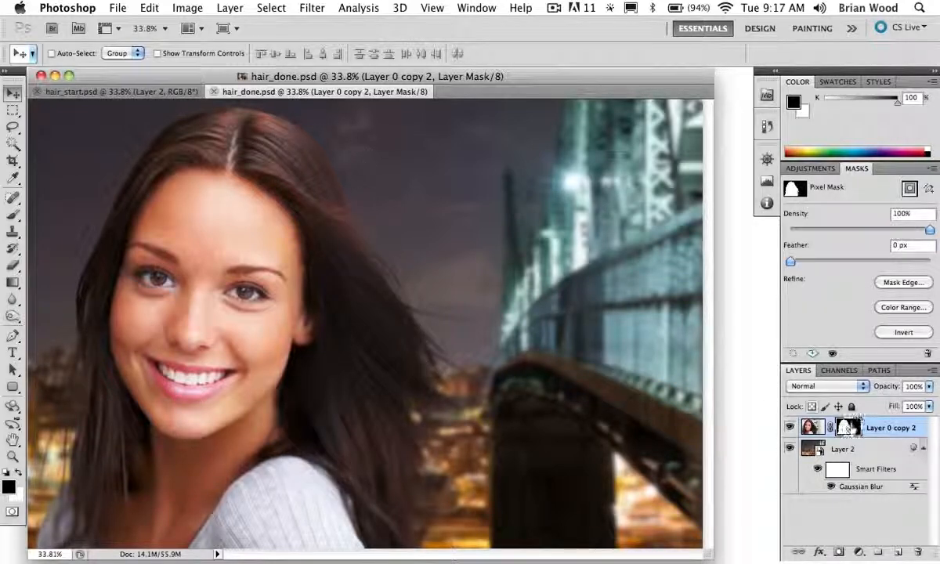
Inspect the layer mask of Layer 0 copy 2 in hair_done.psd and return to the composite image.
left_click(849, 427, "alt")
left_click(849, 428, "alt")
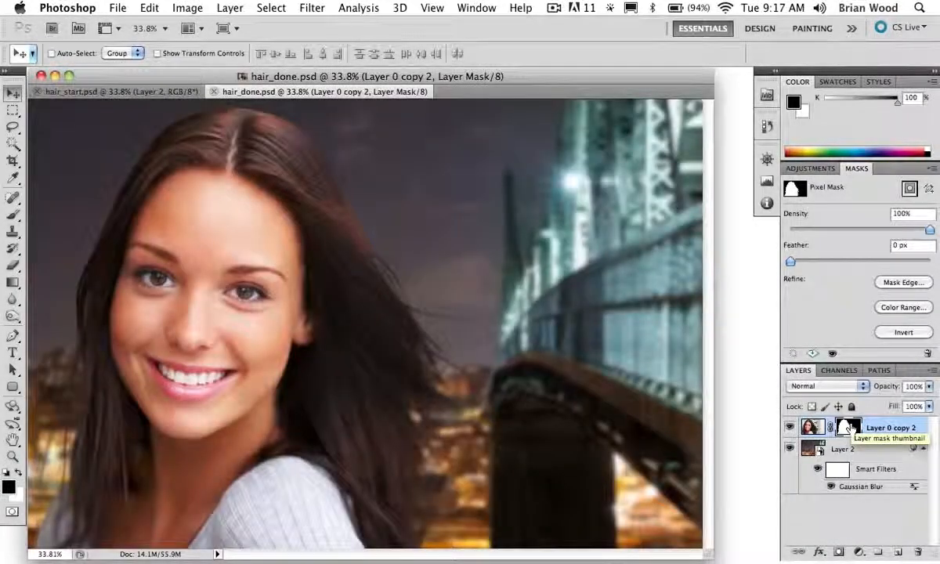
left_click(849, 427, "alt")
left_click(849, 427, "alt")
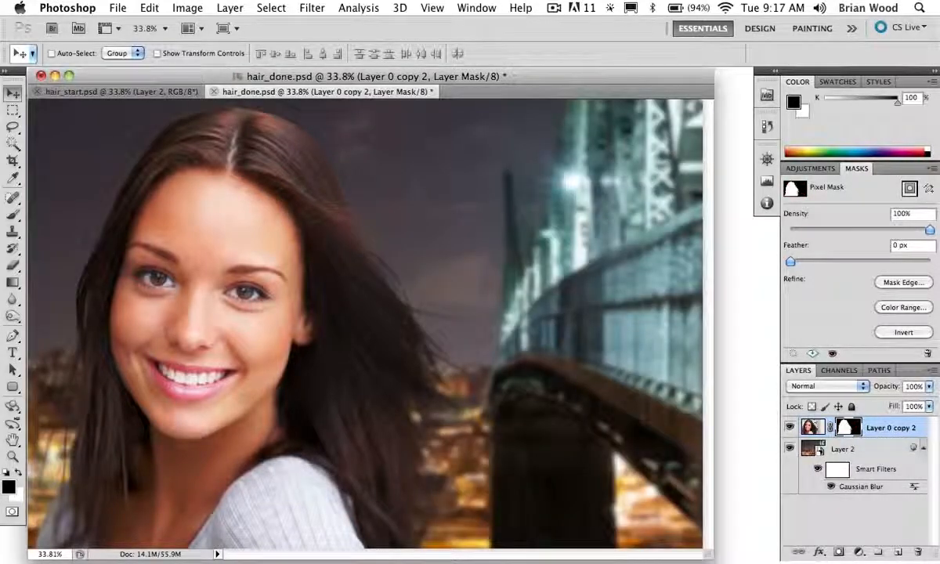
Select Layer 0 in hair_start.psd and float the Channels list over the image, enlarged to show all channels.
key("ctrl+Tab")
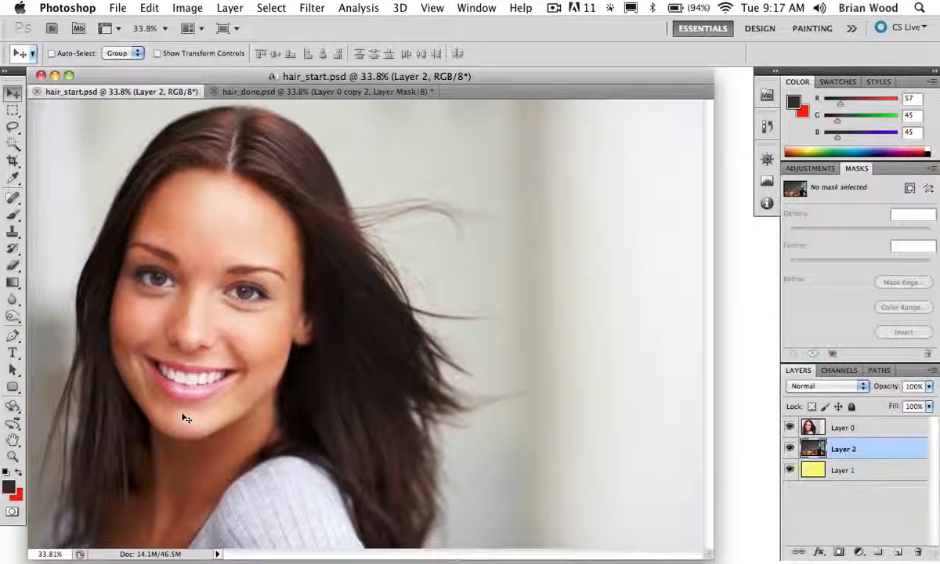
left_click(819, 428)
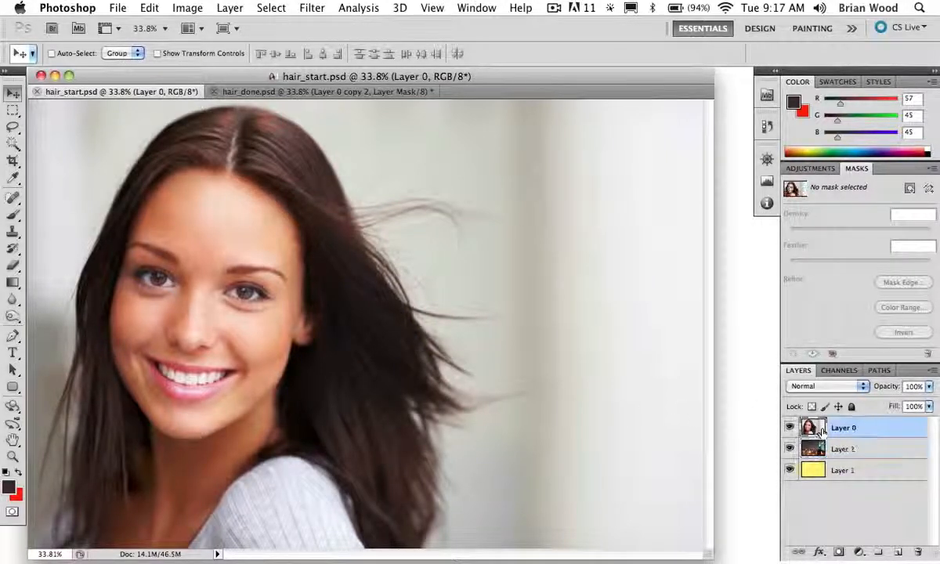
left_click(838, 370)
left_click_drag(839, 369, 431, 180)
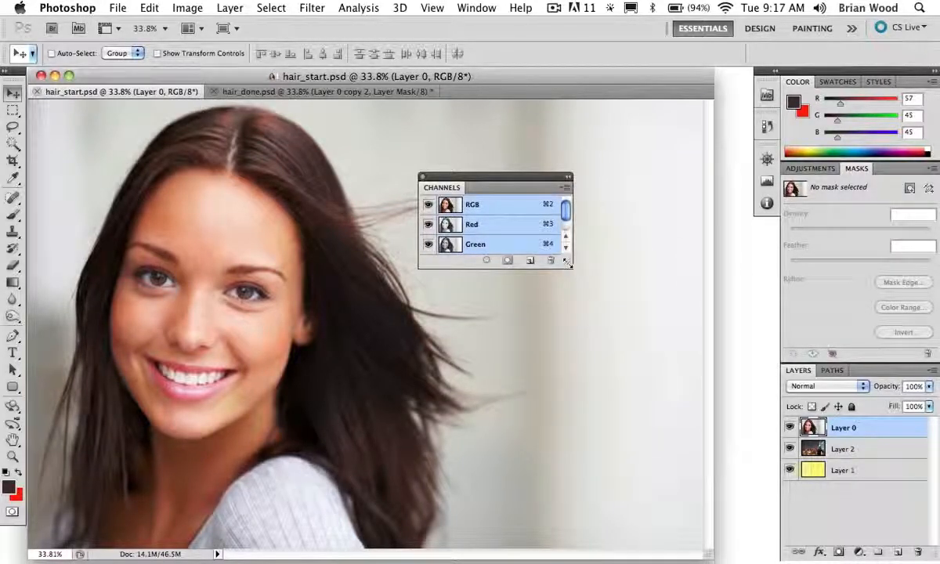
left_click_drag(569, 264, 593, 382)
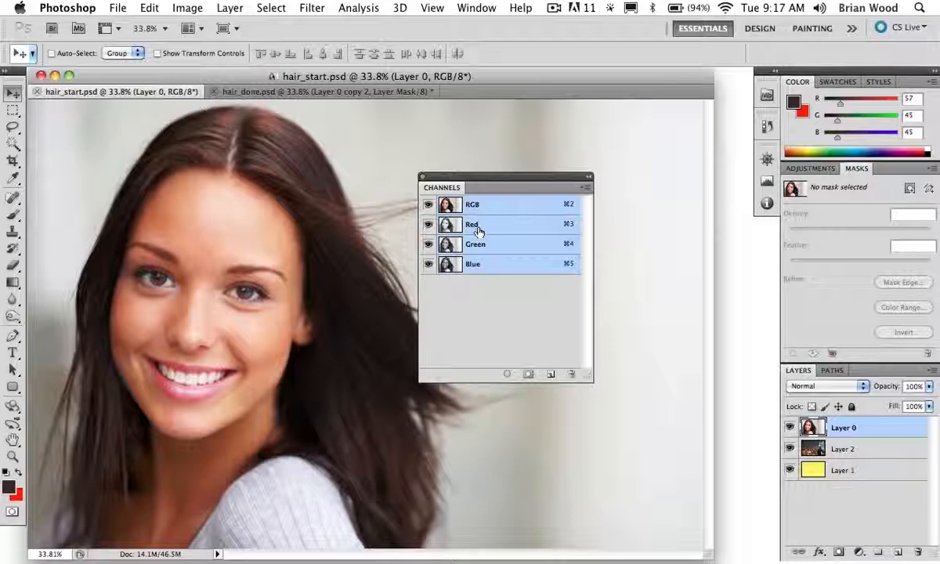
Compare the Red, Green and Blue channels of the portrait for contrast between the hair and the background.
left_click(479, 227)
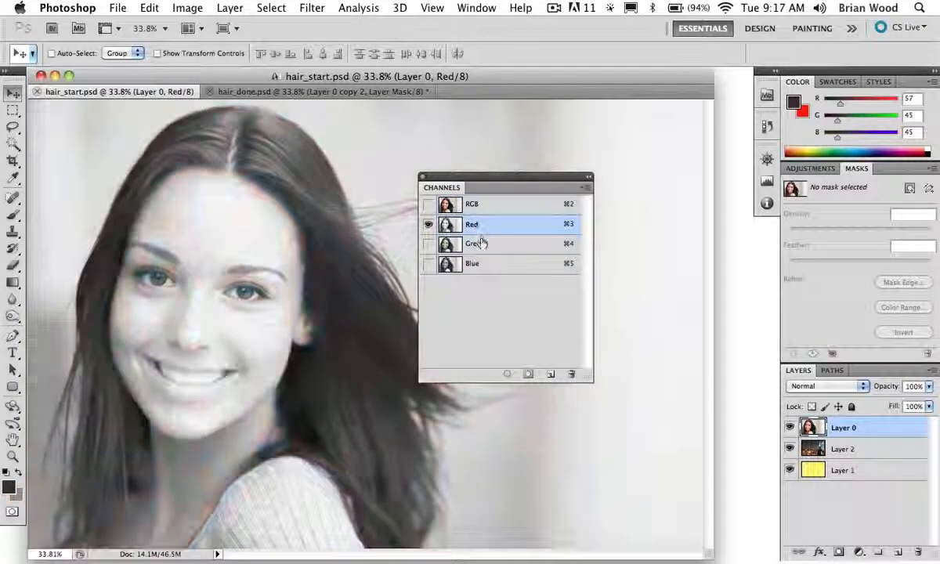
left_click(480, 245)
left_click(479, 264)
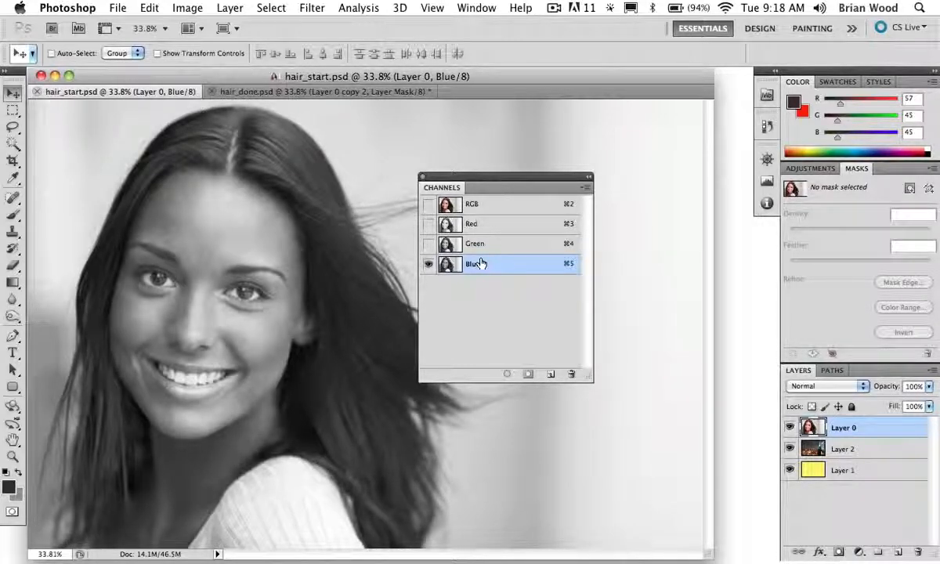
left_click(478, 244)
left_click(479, 225)
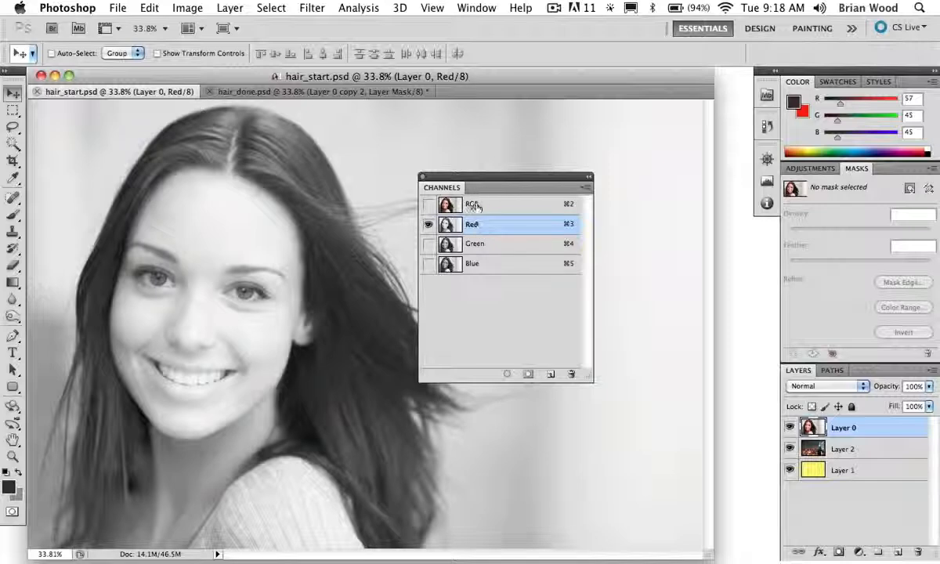
left_click(474, 205)
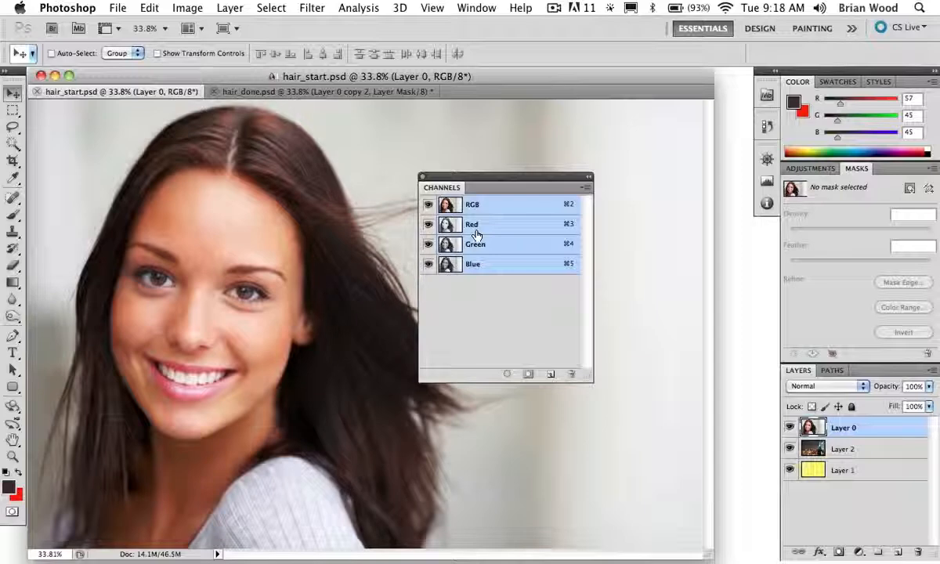
left_click(474, 226)
left_click(477, 245)
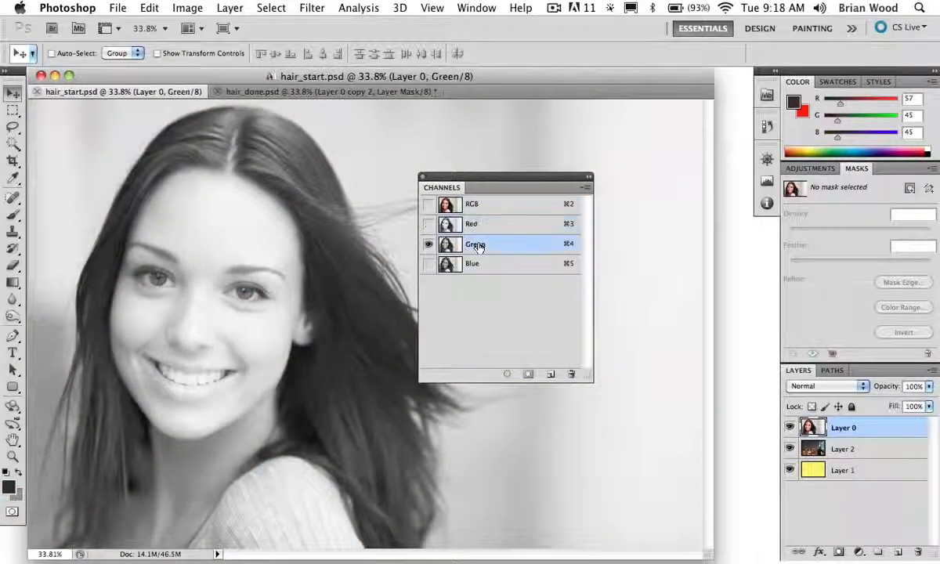
left_click(476, 264)
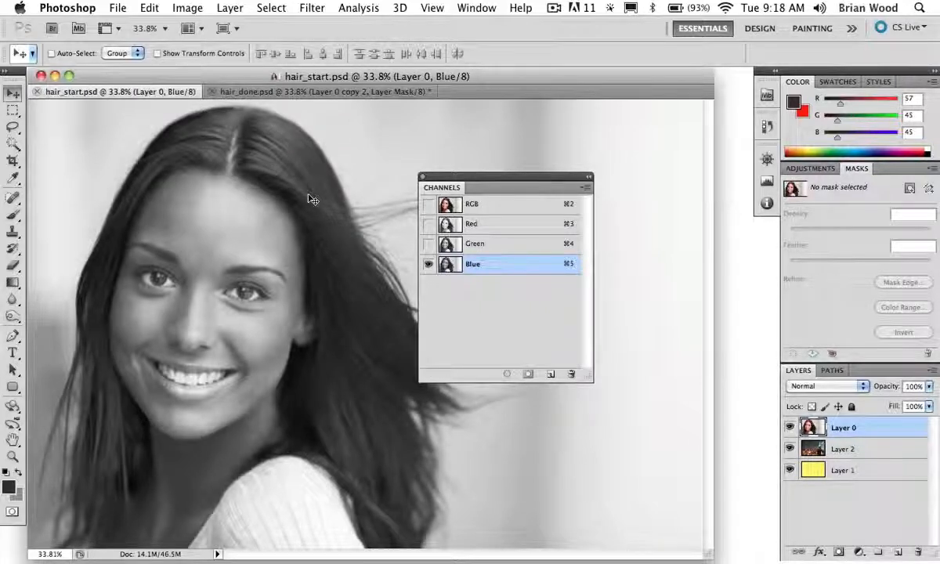
Duplicate the Green channel and rename the copy hair.
left_click(462, 239)
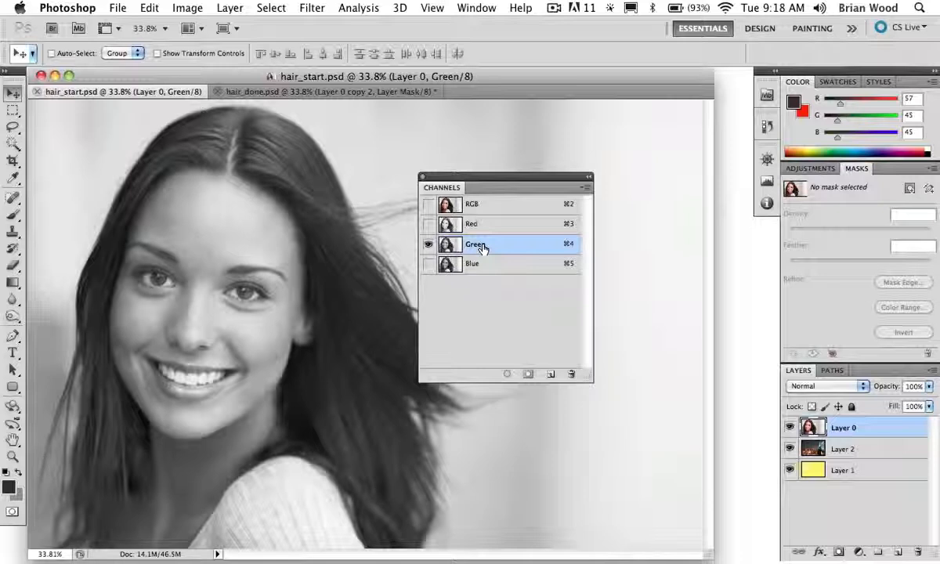
left_click_drag(482, 247, 551, 374)
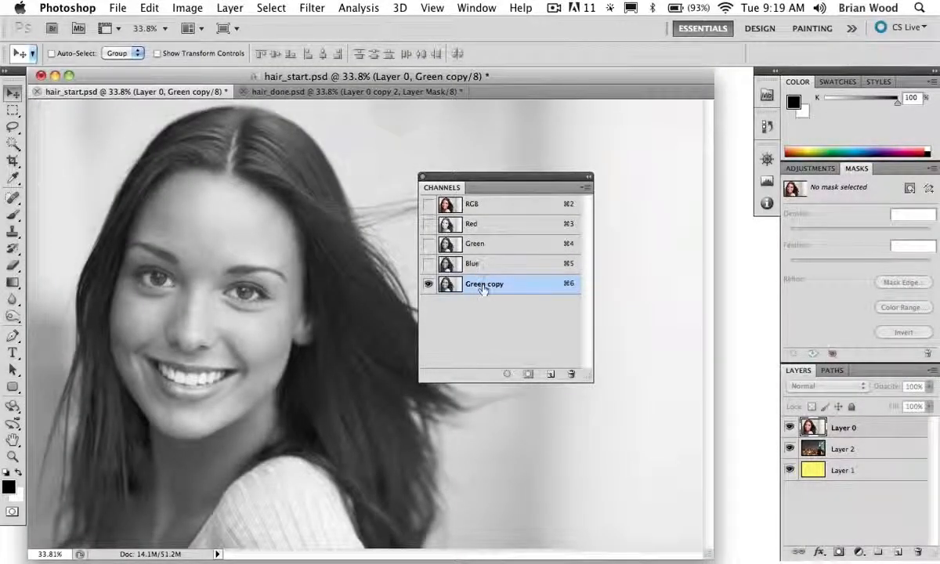
double_click(481, 285)
type("hair")
key("Return")
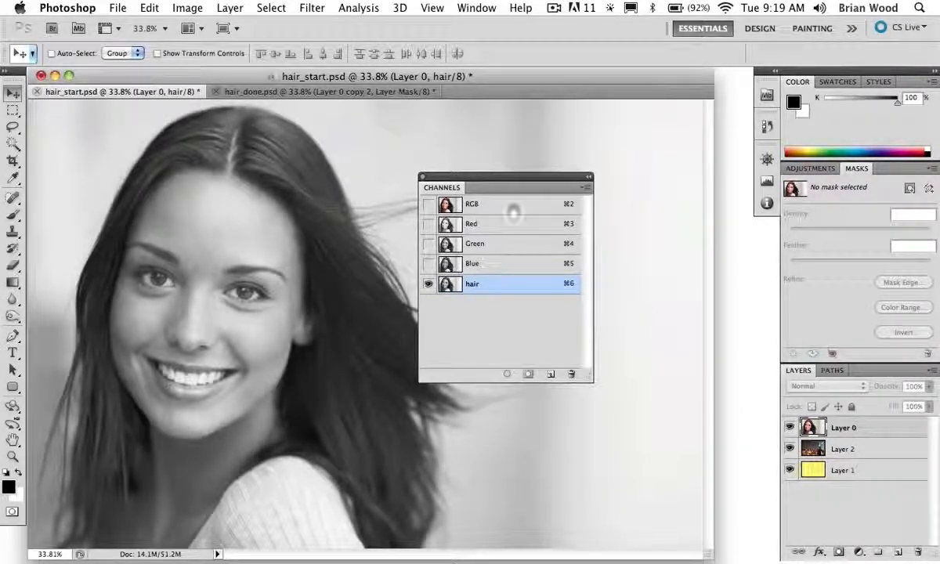
Apply Levels to the hair channel with input values 44, 1.12 and 213 to increase its contrast.
left_click_drag(485, 181, 645, 195)
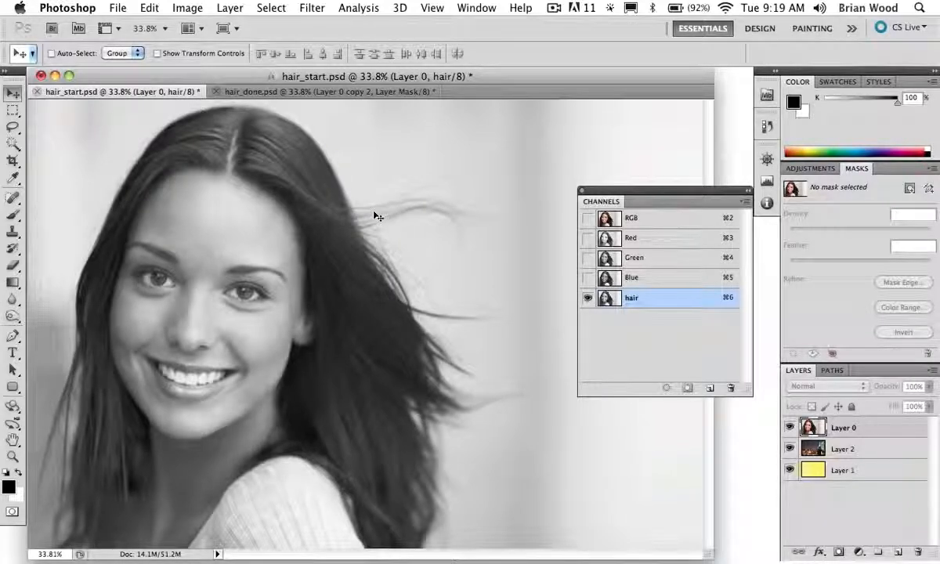
key("super+l")
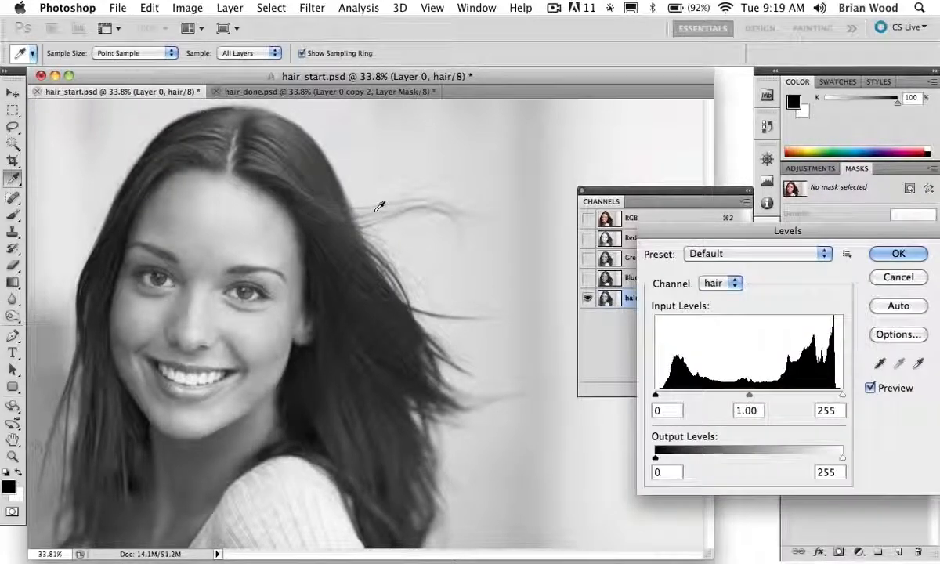
left_click_drag(674, 234, 562, 191)
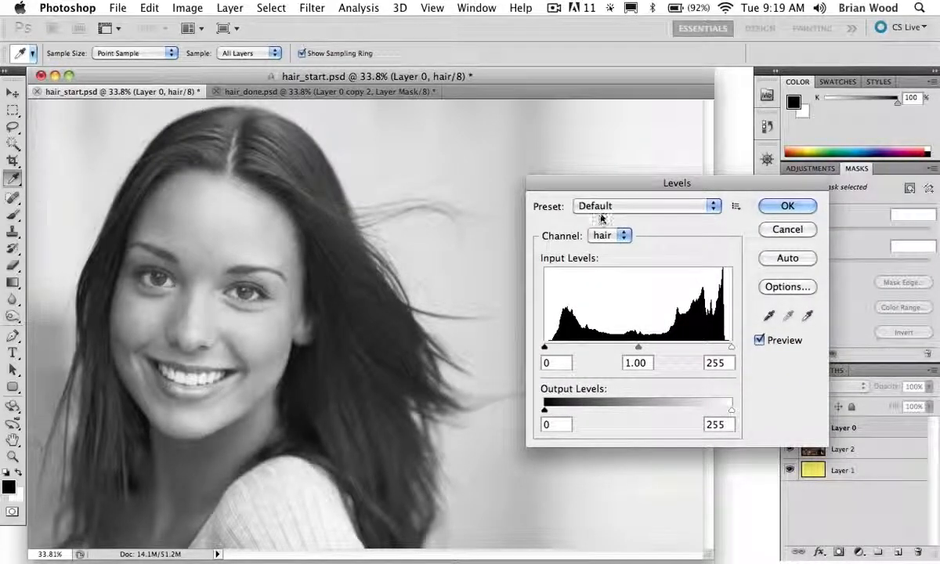
left_click_drag(544, 346, 577, 347)
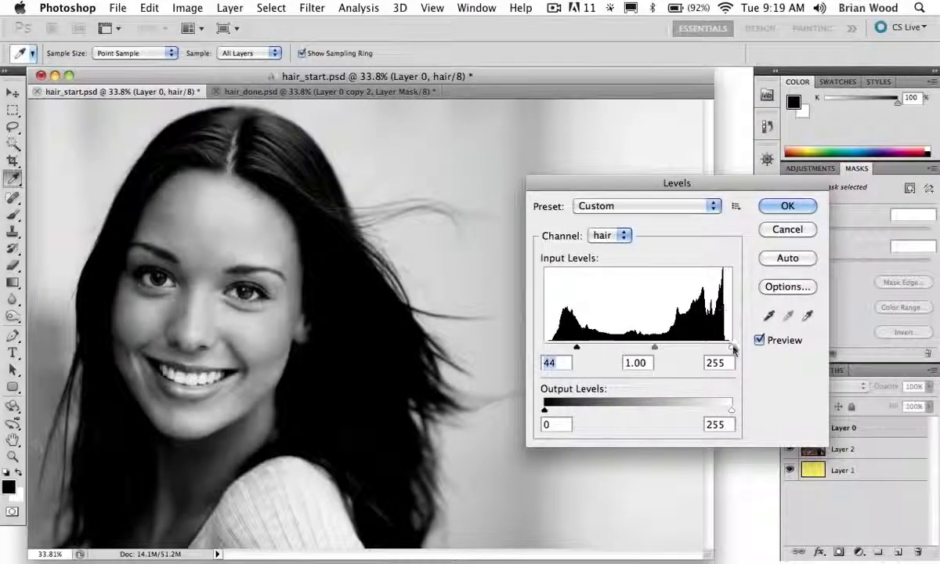
left_click_drag(731, 345, 710, 346)
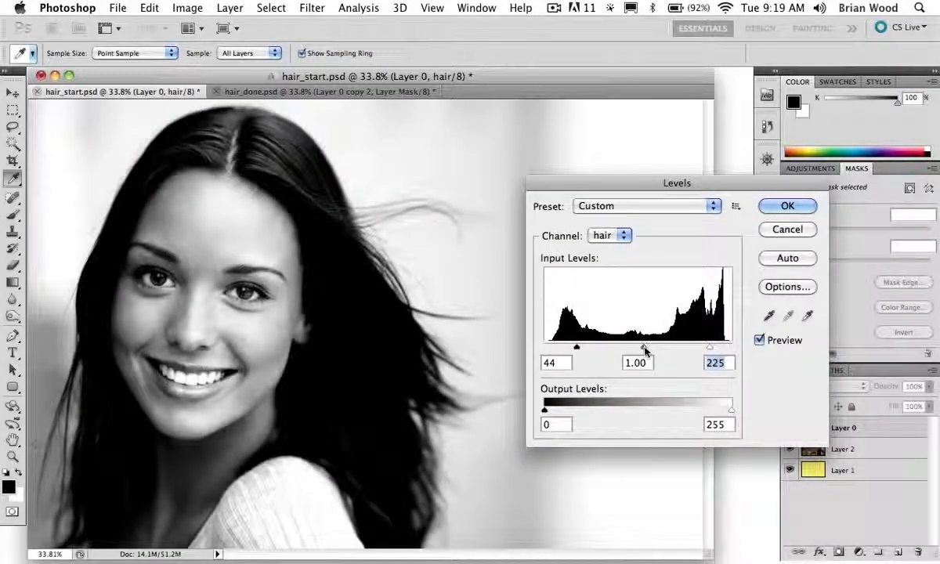
mouse_move(642, 347)
left_mouse_down()
mouse_move(672, 350)
mouse_move(643, 348)
left_mouse_up()
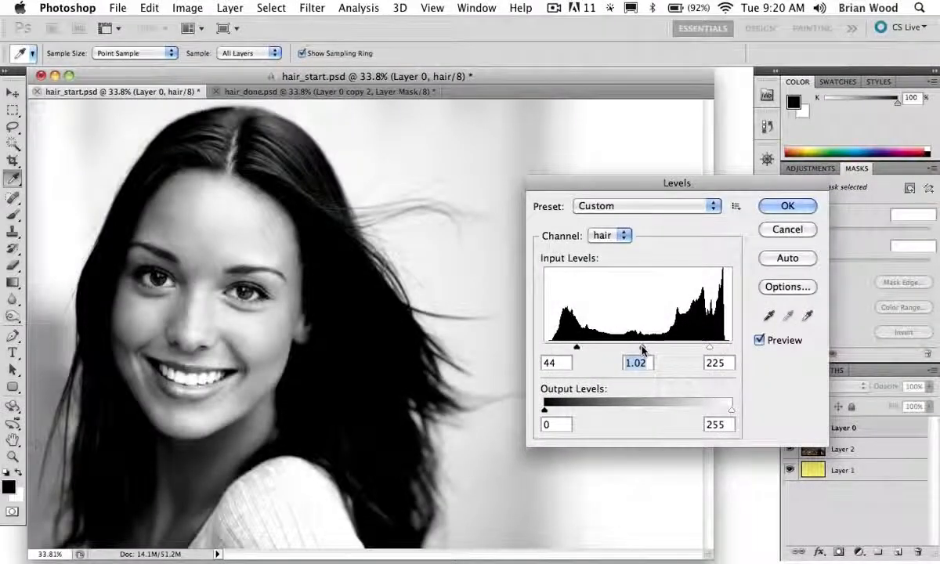
mouse_move(642, 349)
left_mouse_down()
mouse_move(672, 350)
mouse_move(636, 349)
left_mouse_up()
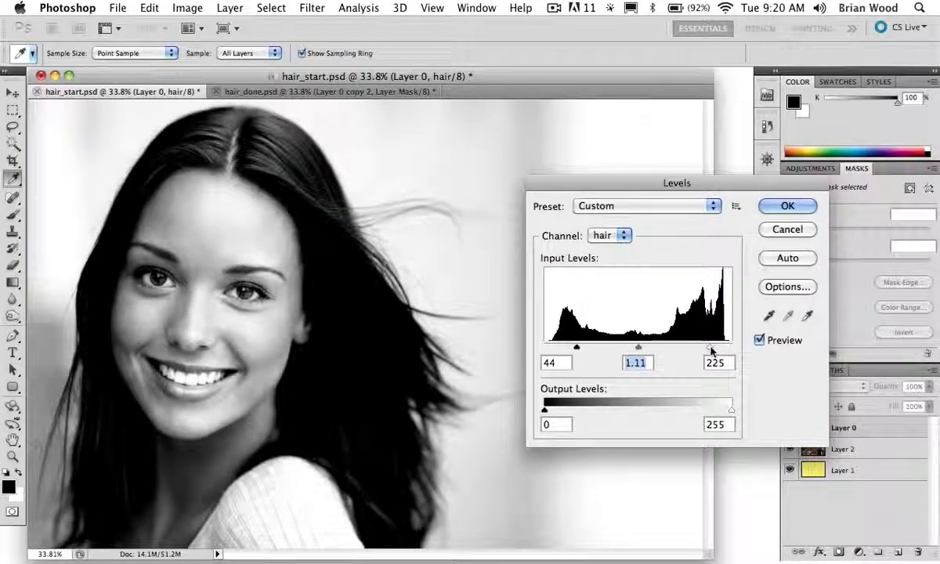
left_click_drag(708, 348, 700, 349)
left_click_drag(634, 348, 634, 350)
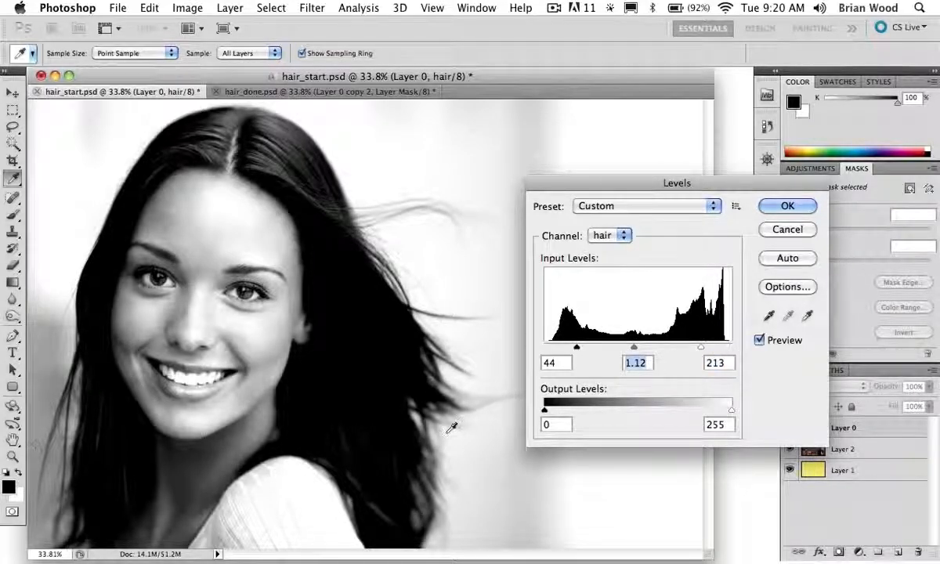
key("Return")
key("v")
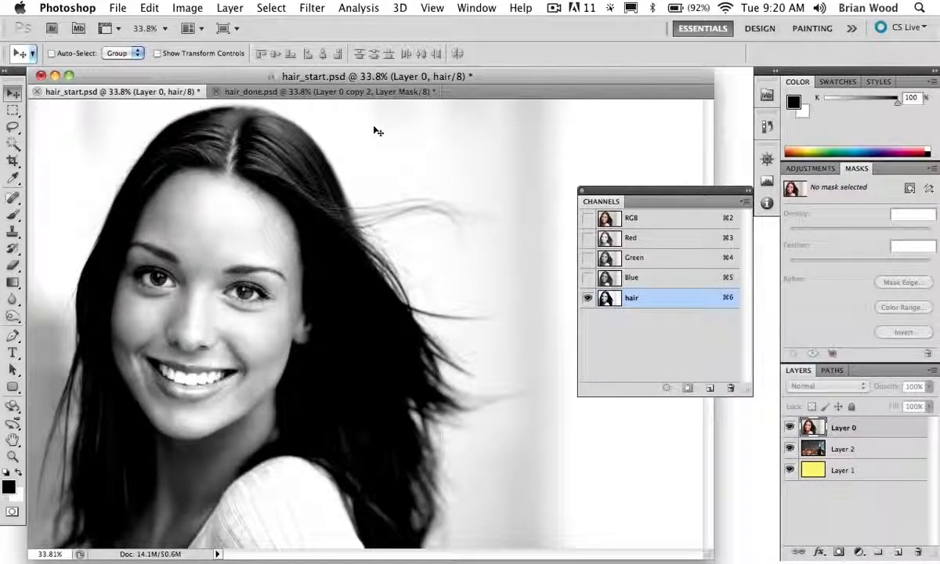
Lasso the top of the head, the upper flyaway strands and the background around them in the hair channel.
key("l")
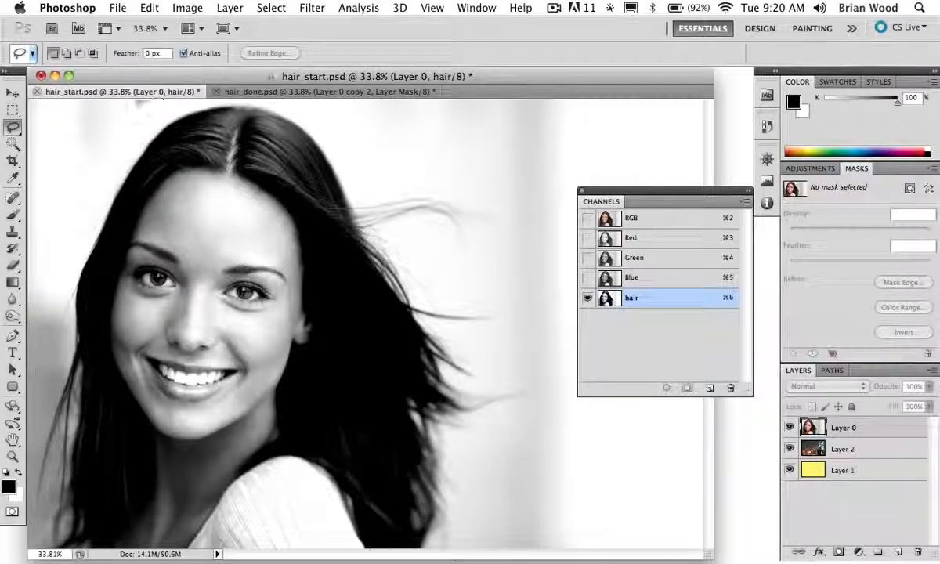
left_click_drag(125, 115, 145, 202)
left_click_drag(278, 211, 368, 270)
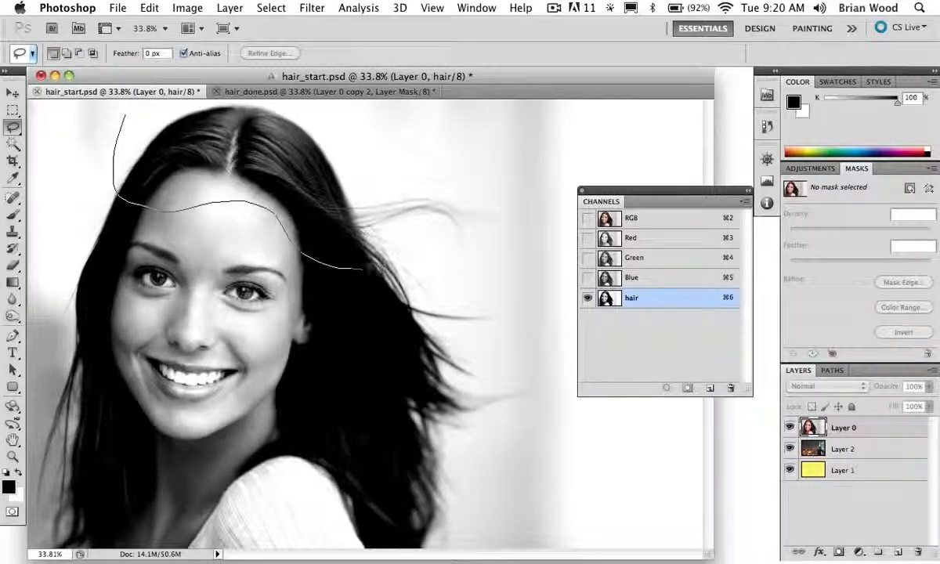
mouse_move(489, 270)
left_mouse_down()
mouse_move(509, 106)
mouse_move(411, 72)
mouse_move(127, 70)
mouse_move(110, 98)
left_mouse_up()
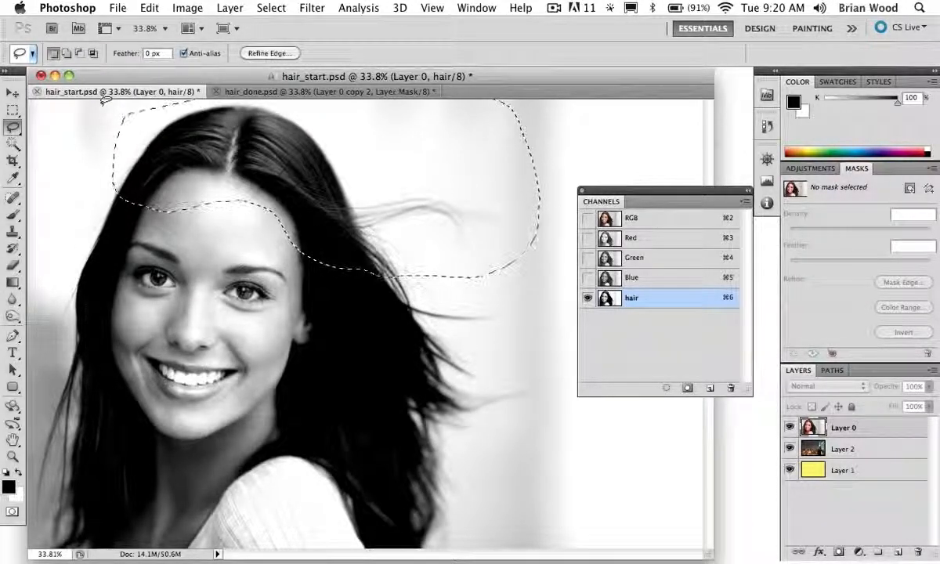
Apply Levels to the selected upper area with input values 80, 0.54 and 229, and clear the selection.
key("ctrl+l")
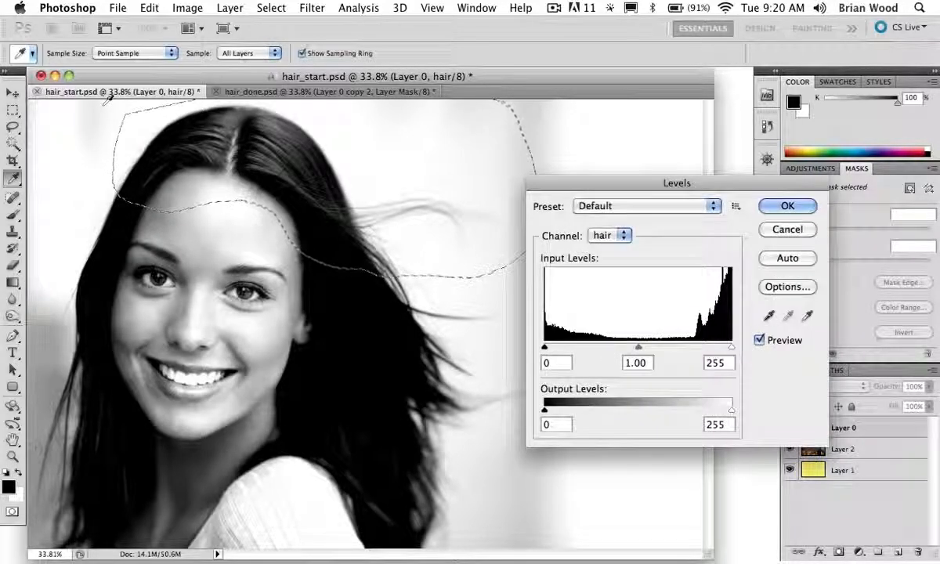
left_click_drag(638, 350, 659, 350)
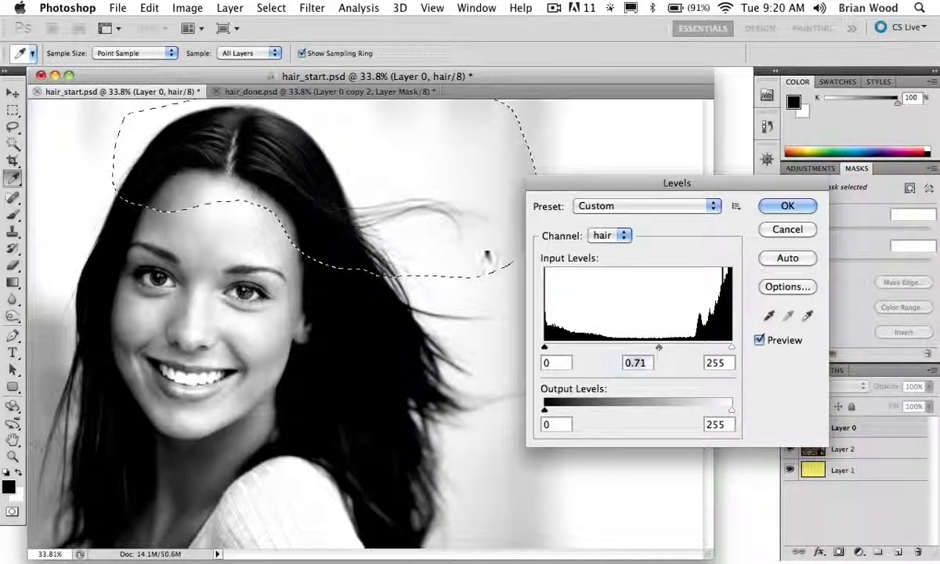
left_click_drag(544, 349, 603, 357)
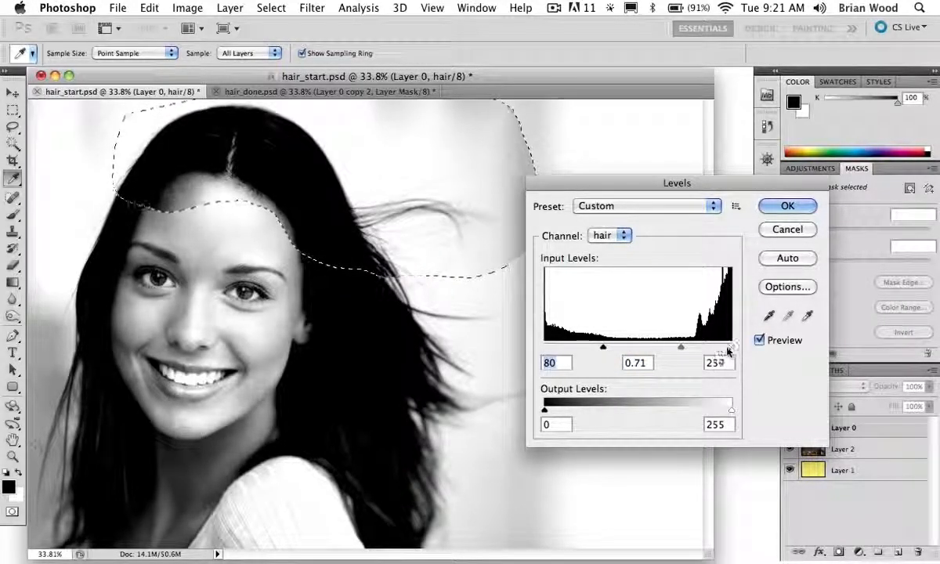
left_click_drag(728, 350, 678, 350)
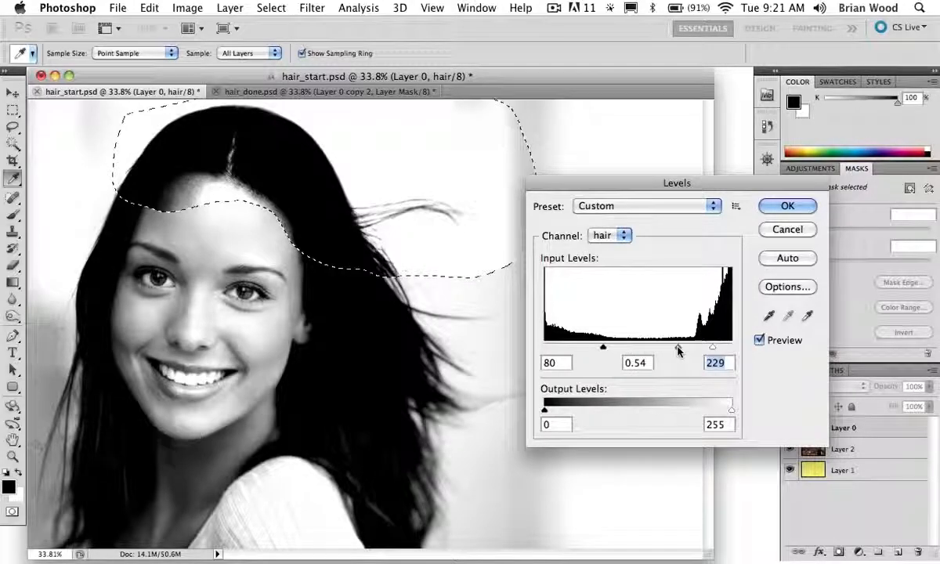
left_click(787, 205)
key("super+d")
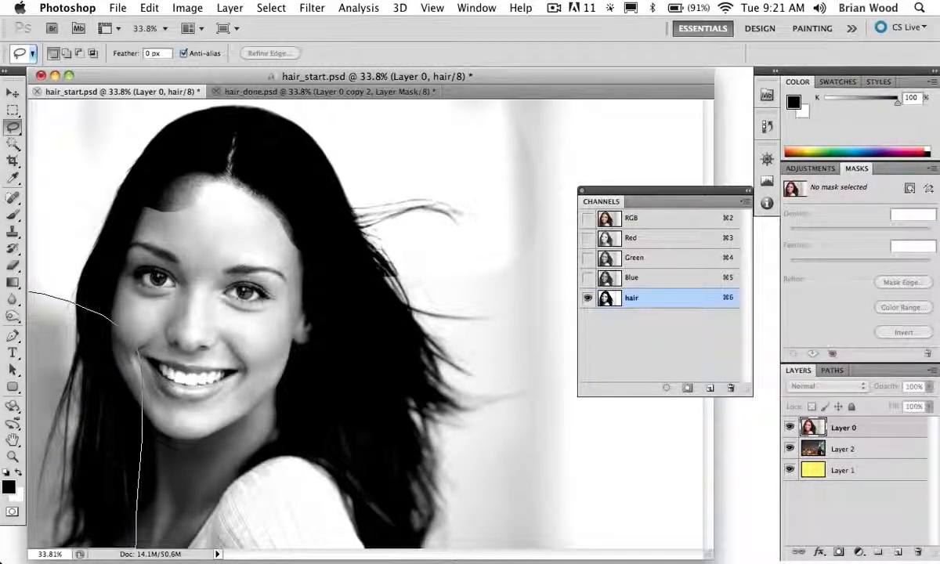
Lasso the lower-left hair and grey background in the hair channel, apply Levels with input values 22, 0.78 and 139, and deselect.
left_click_drag(137, 546, 138, 550)
key("super+l")
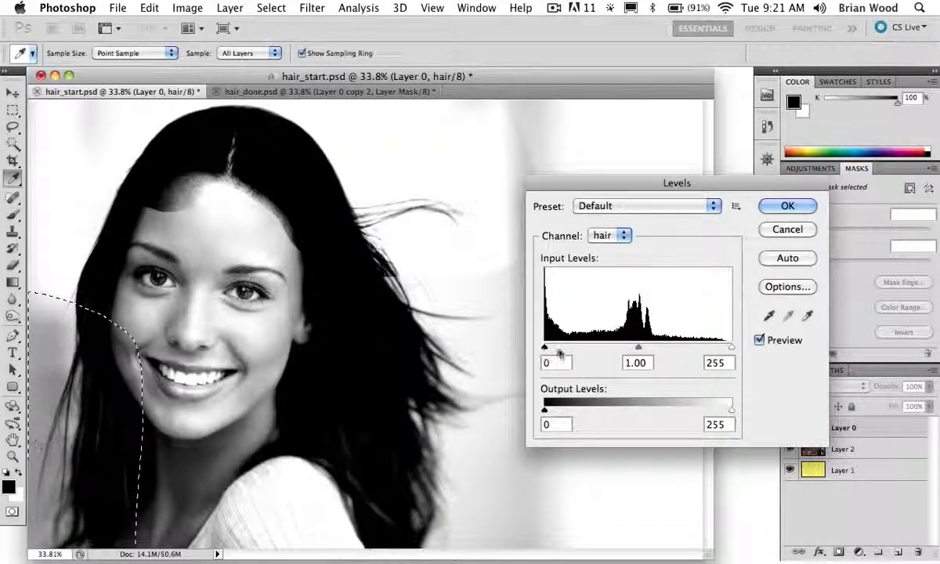
left_click_drag(548, 348, 560, 349)
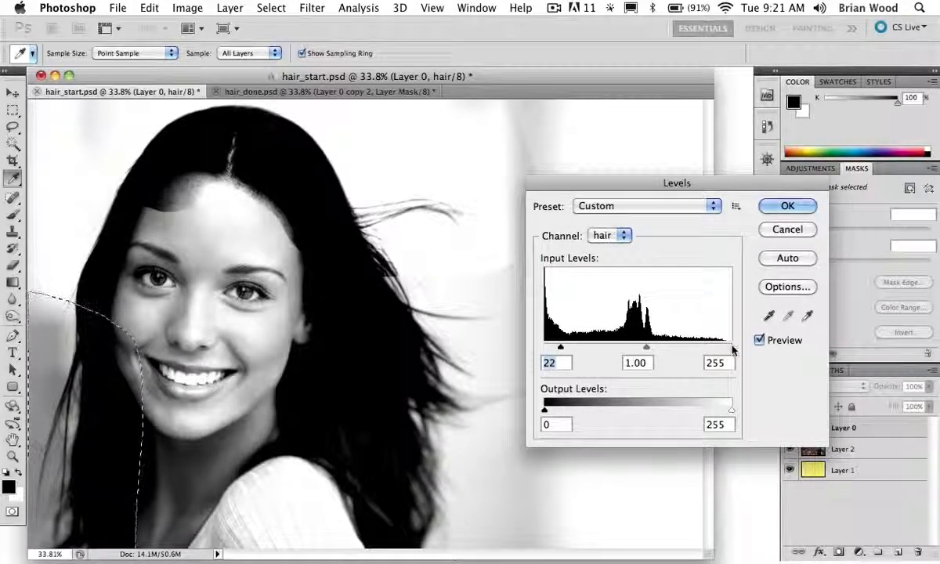
left_click_drag(731, 347, 610, 347)
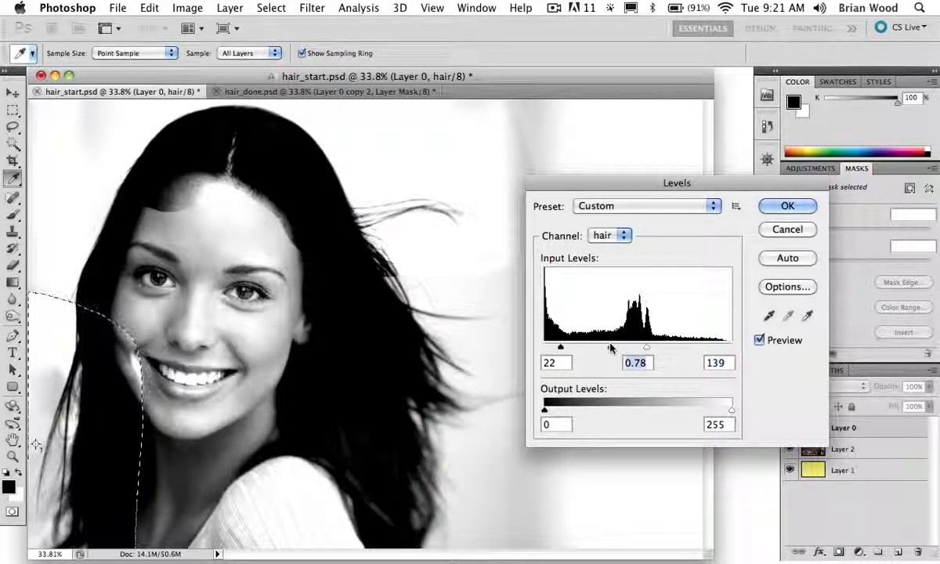
key("Return")
key("l")
key("super+d")
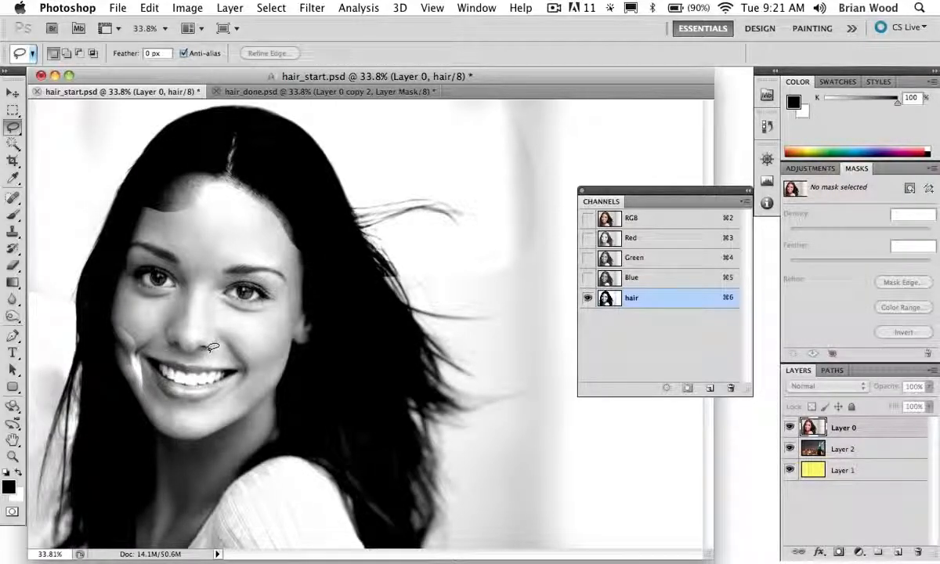
Resize the brush to 248 px and paint the upper forehead and hair parting black in the hair channel.
key("b")
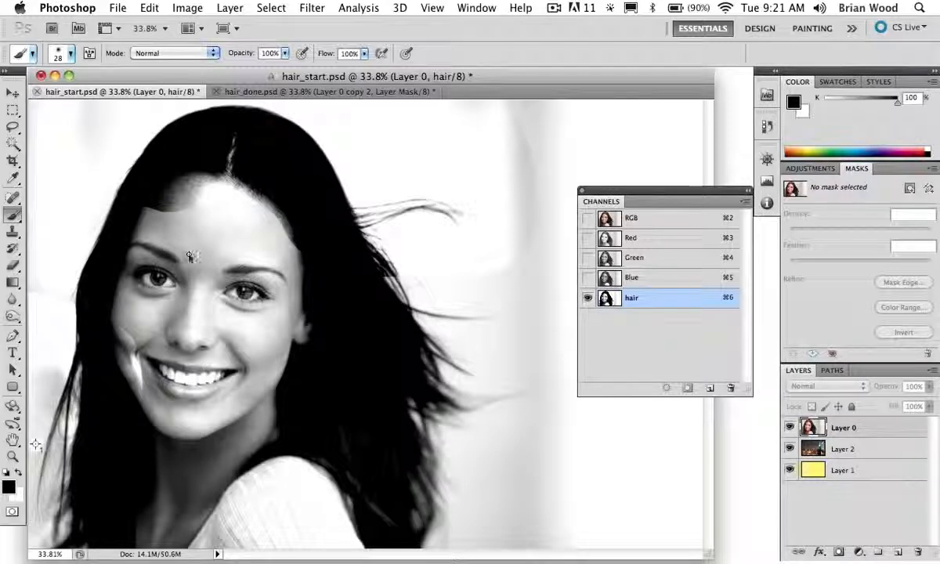
mouse_move(190, 256)
left_mouse_down()
mouse_move(237, 267)
mouse_move(203, 252)
mouse_move(245, 245)
mouse_move(191, 272)
left_mouse_up()
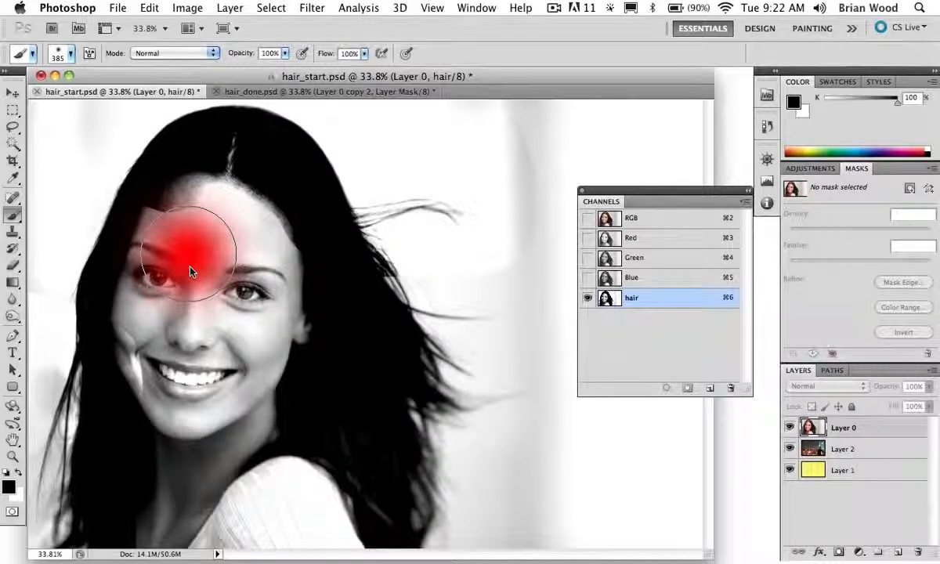
mouse_move(190, 271)
left_mouse_down()
mouse_move(191, 158)
mouse_move(203, 398)
mouse_move(225, 511)
mouse_move(219, 384)
mouse_move(205, 469)
mouse_move(179, 471)
mouse_move(202, 466)
mouse_move(188, 477)
mouse_move(187, 496)
left_mouse_up()
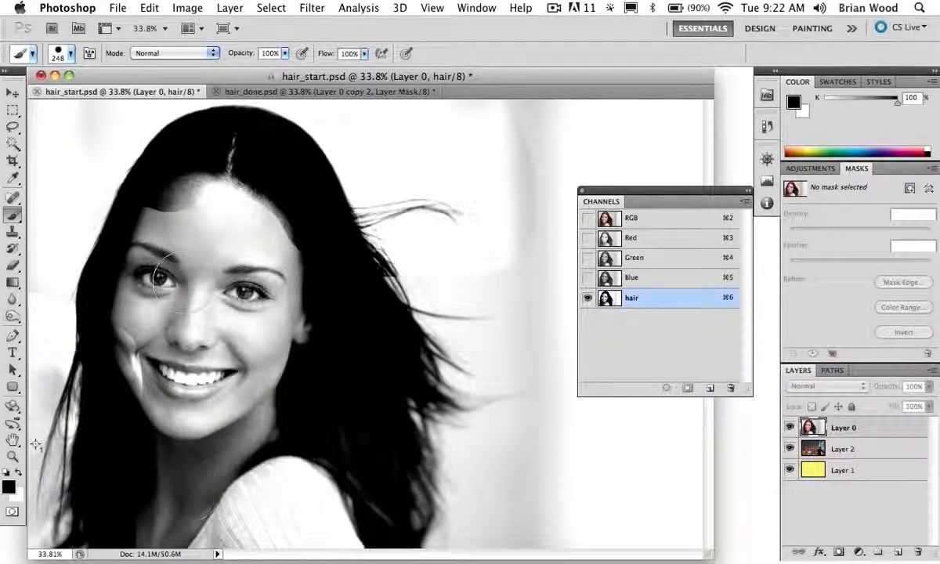
mouse_move(185, 185)
left_mouse_down()
mouse_move(216, 153)
mouse_move(249, 182)
mouse_move(206, 199)
left_mouse_up()
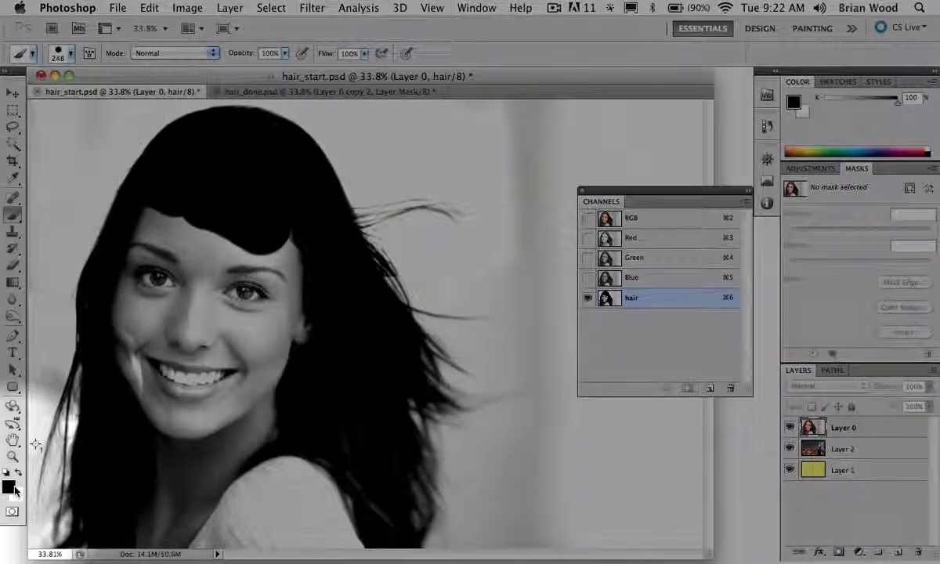
Paint the face, neck and clothing solid black in the hair channel, keeping inside the hair outline.
key("x")
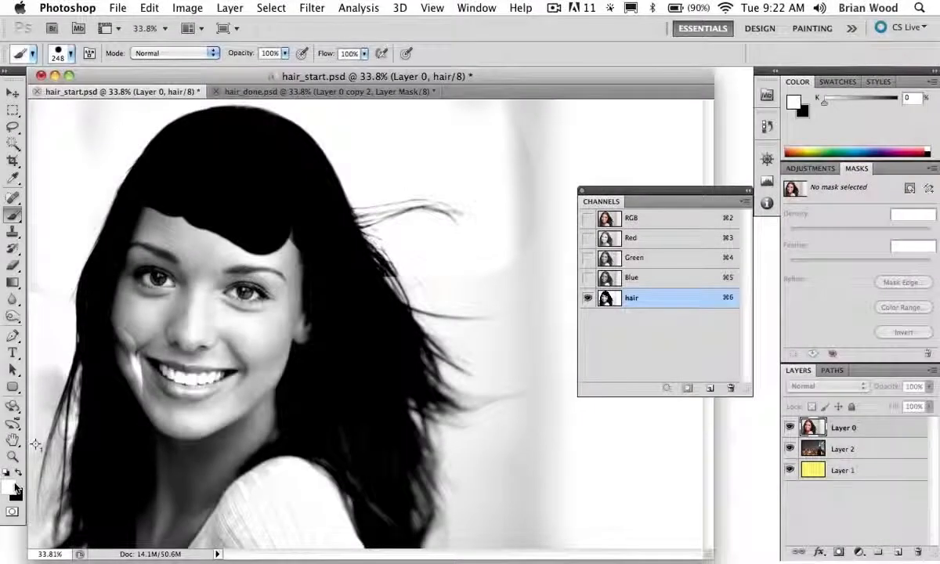
key("x")
key("x")
key("x")
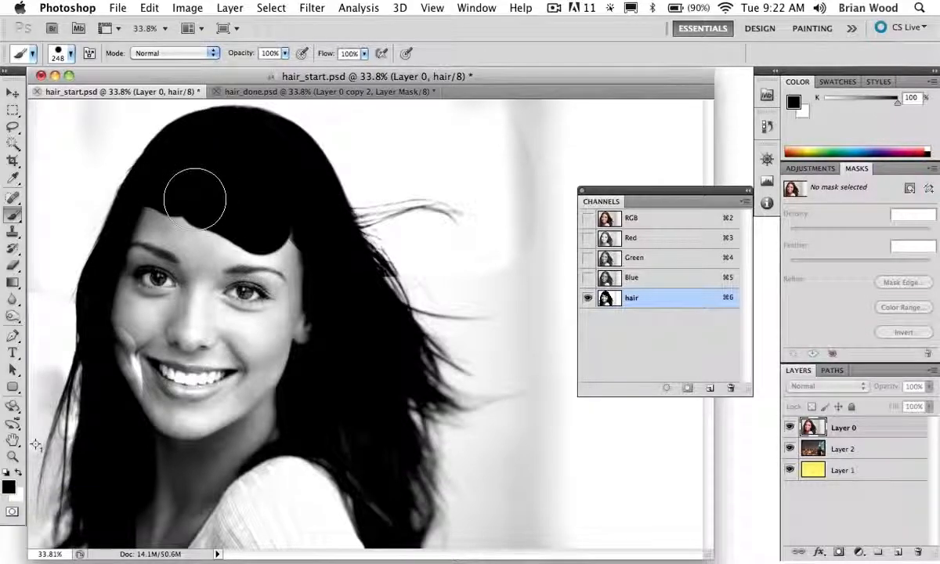
mouse_move(193, 199)
left_mouse_down()
mouse_move(165, 213)
mouse_move(133, 302)
mouse_move(125, 482)
left_mouse_up()
mouse_move(155, 343)
left_mouse_down()
mouse_move(188, 263)
mouse_move(219, 403)
mouse_move(231, 356)
mouse_move(269, 325)
mouse_move(270, 501)
mouse_move(257, 221)
mouse_move(285, 417)
mouse_move(341, 540)
mouse_move(373, 523)
left_mouse_up()
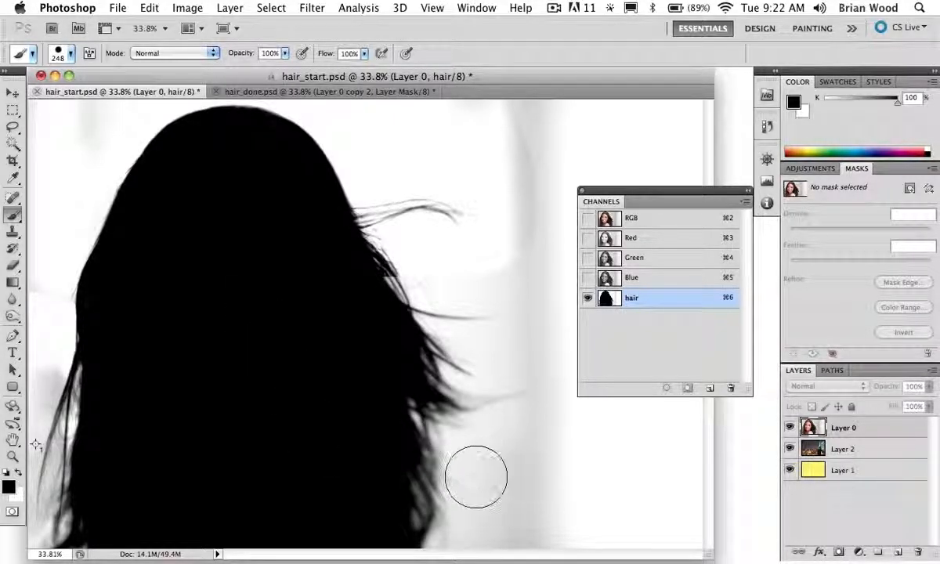
Paint the grey background around the hair white without touching the strands, and move the Channels panel off the image.
key("x")
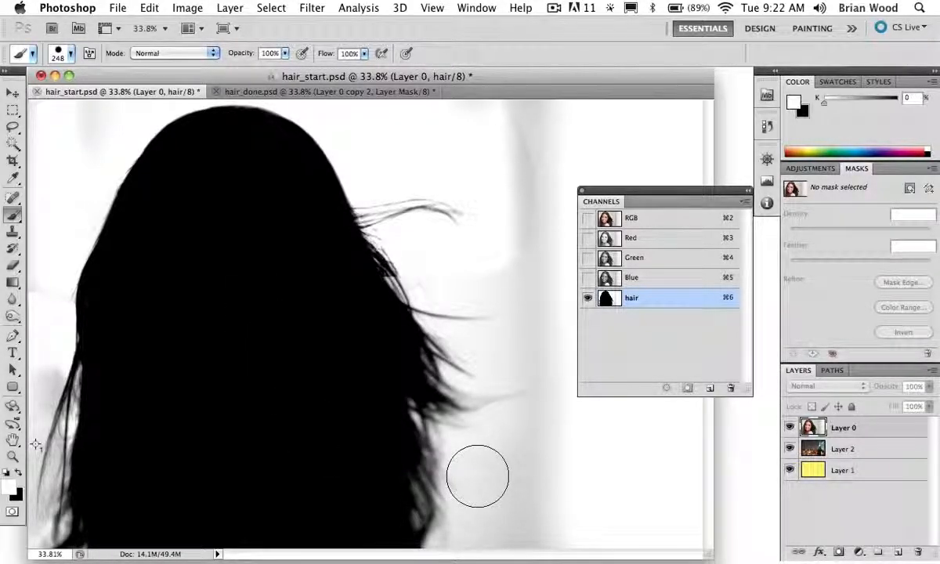
mouse_move(489, 455)
left_mouse_down()
mouse_move(494, 533)
mouse_move(517, 495)
mouse_move(534, 521)
mouse_move(557, 495)
mouse_move(538, 464)
mouse_move(507, 454)
mouse_move(517, 438)
mouse_move(561, 416)
mouse_move(519, 436)
mouse_move(538, 407)
mouse_move(529, 345)
mouse_move(508, 351)
mouse_move(555, 349)
mouse_move(540, 339)
mouse_move(544, 283)
mouse_move(497, 263)
mouse_move(521, 170)
mouse_move(493, 122)
mouse_move(552, 95)
mouse_move(555, 202)
mouse_move(565, 190)
mouse_move(620, 210)
left_mouse_up()
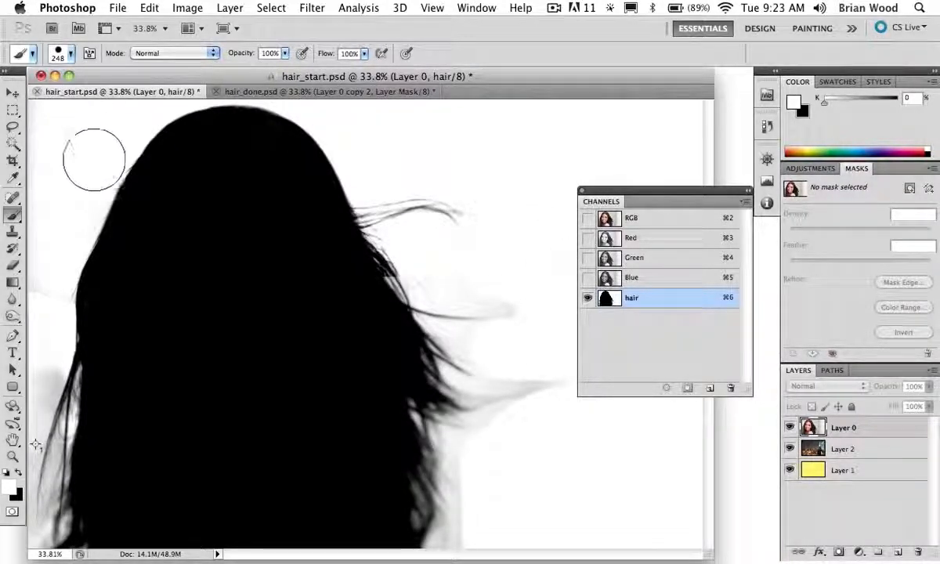
mouse_move(28, 280)
left_mouse_down()
mouse_move(30, 374)
mouse_move(8, 424)
mouse_move(31, 370)
mouse_move(22, 413)
mouse_move(38, 400)
mouse_move(44, 422)
mouse_move(50, 408)
mouse_move(33, 462)
mouse_move(31, 435)
left_mouse_up()
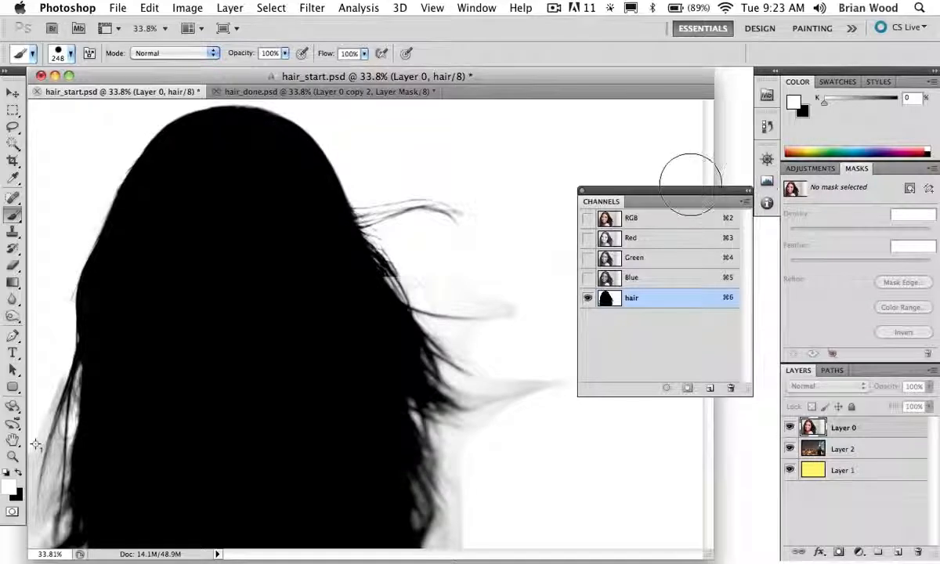
left_click_drag(683, 190, 799, 282)
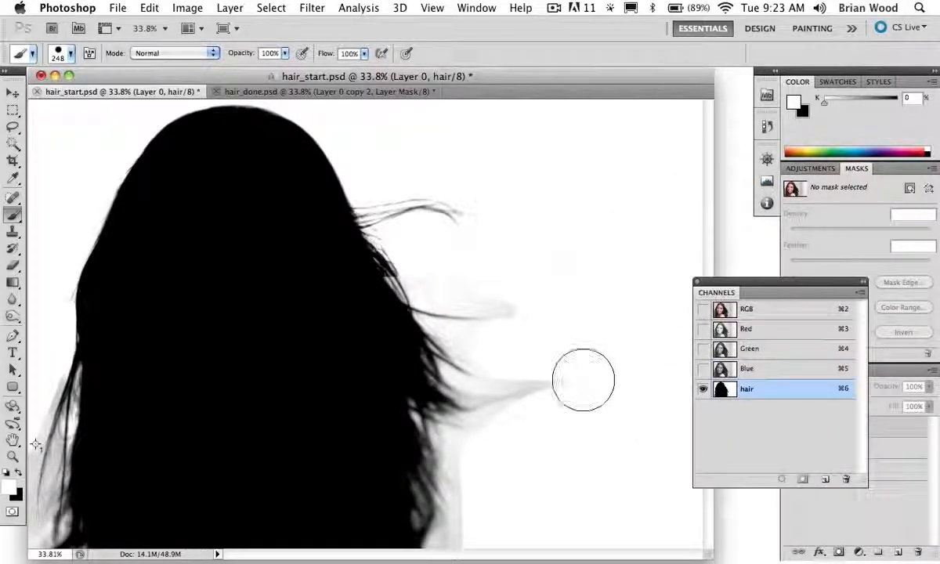
Try painting white over the haze around the lower right flyaway strands, and undo that stroke.
mouse_move(581, 380)
left_mouse_down()
mouse_move(459, 403)
mouse_move(534, 400)
left_mouse_up()
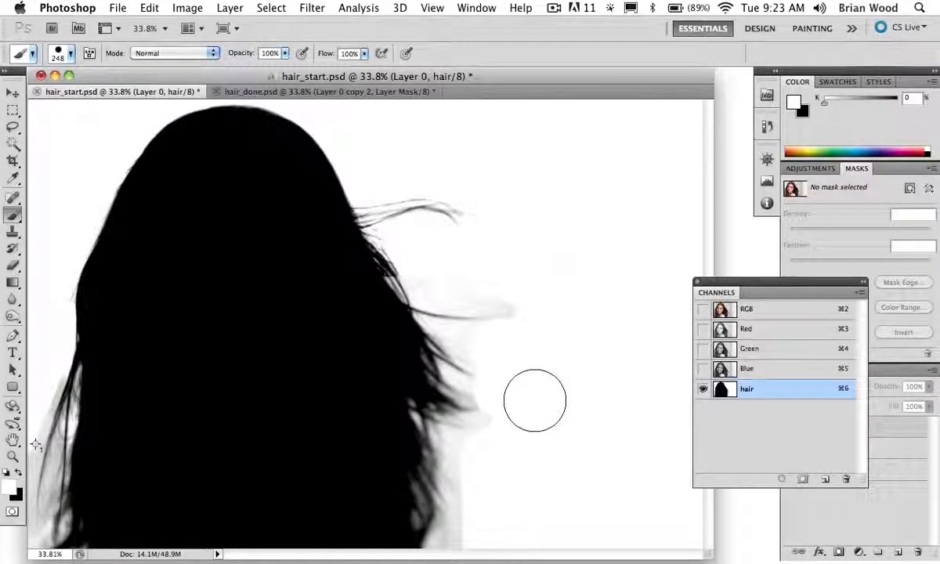
key("super+z")
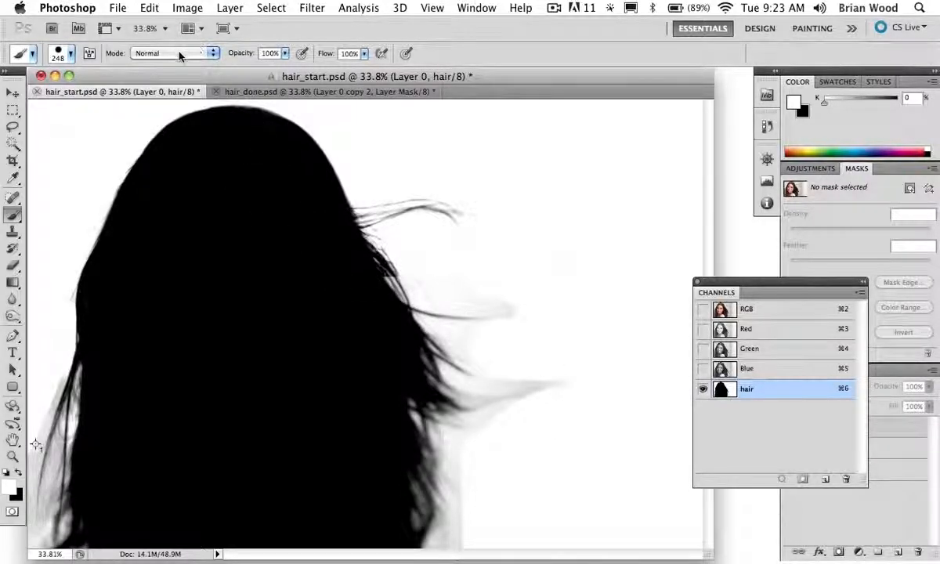
Set the brush to Soft Light mode at 41% opacity and paint white over the background around the right flyaway strands.
left_click(179, 55)
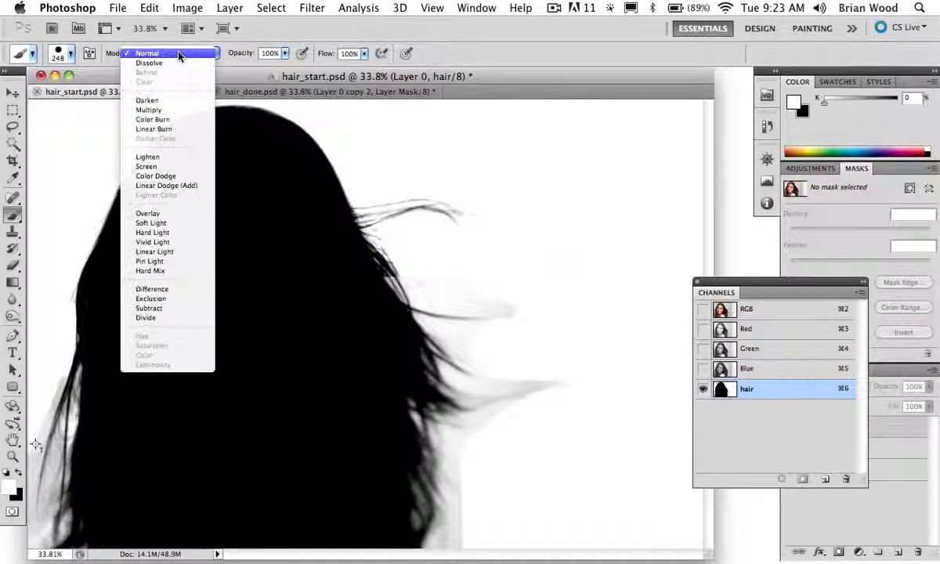
left_click(162, 223)
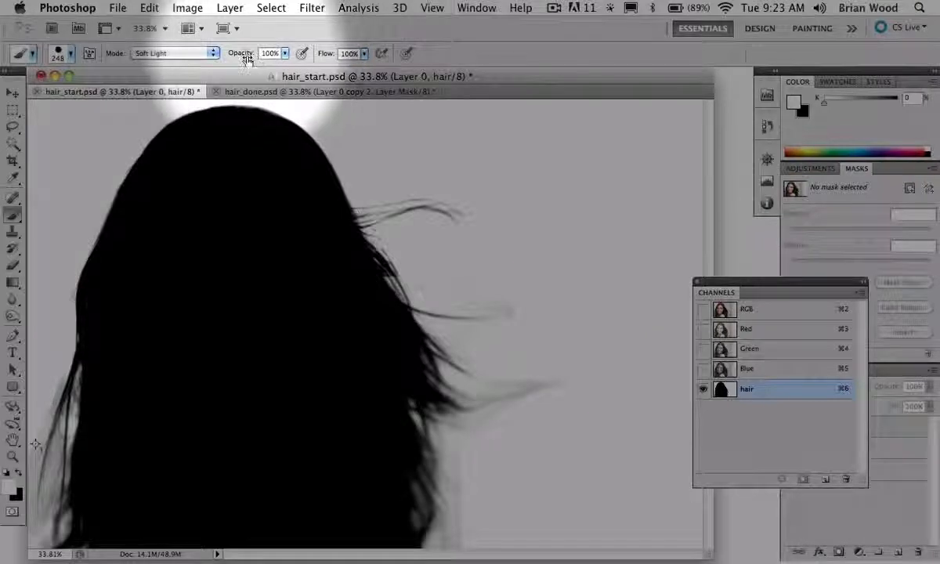
left_click_drag(252, 52, 189, 60)
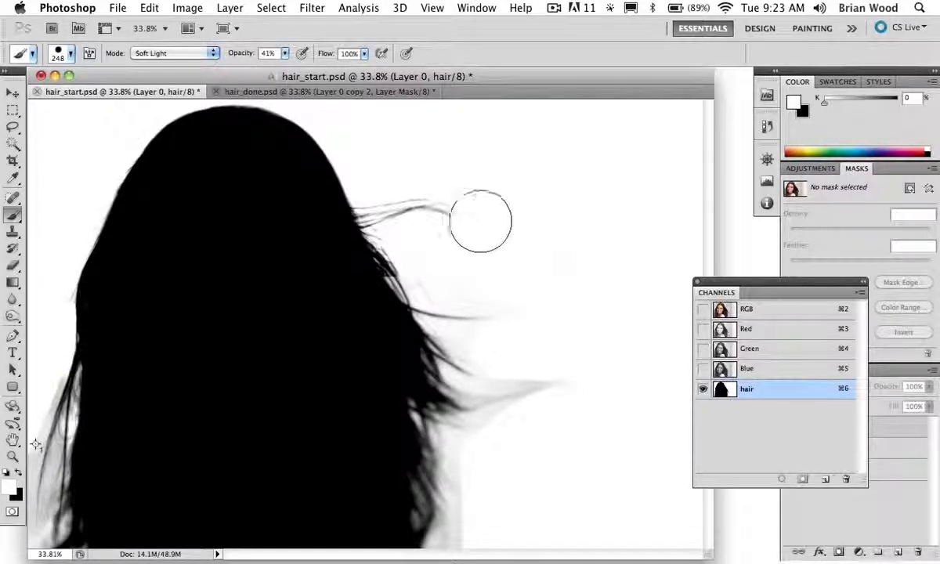
mouse_move(569, 390)
left_mouse_down()
mouse_move(552, 365)
mouse_move(504, 362)
mouse_move(584, 371)
mouse_move(567, 407)
mouse_move(501, 436)
mouse_move(520, 416)
mouse_move(508, 385)
mouse_move(612, 380)
mouse_move(618, 330)
left_mouse_up()
mouse_move(423, 251)
left_mouse_down()
mouse_move(407, 258)
mouse_move(404, 251)
left_mouse_up()
mouse_move(411, 252)
left_mouse_down()
mouse_move(411, 264)
mouse_move(443, 272)
mouse_move(440, 264)
left_mouse_up()
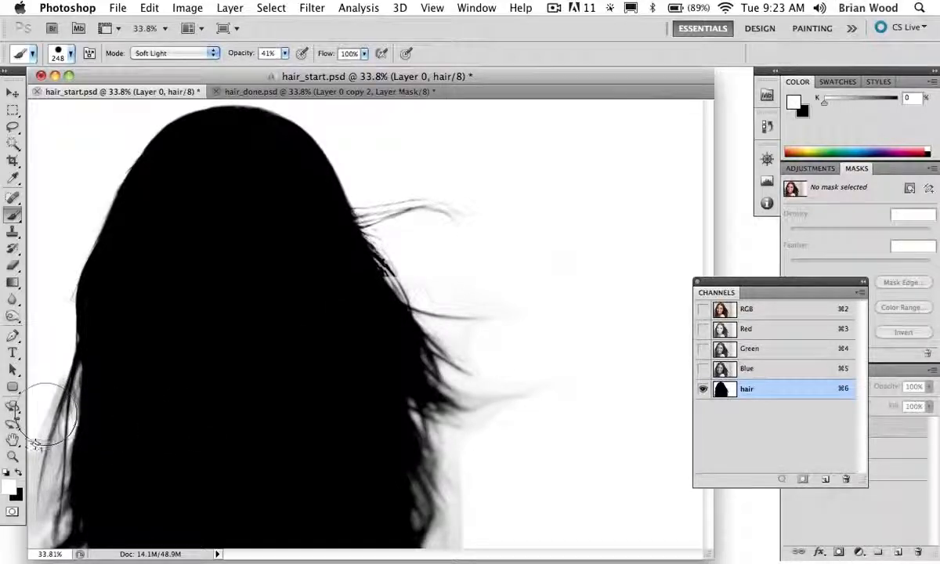
Lighten the grey background around and between the lower-left strands with the white Soft Light brush, reducing its size to 90 px.
left_click_drag(46, 415, 104, 426)
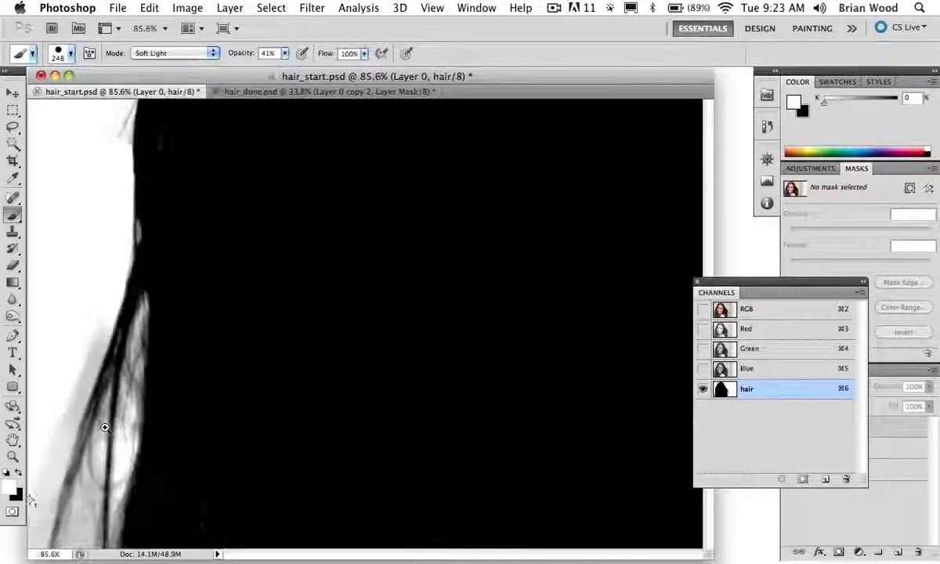
mouse_move(133, 307)
left_mouse_down()
mouse_move(160, 220)
mouse_move(159, 230)
left_mouse_up()
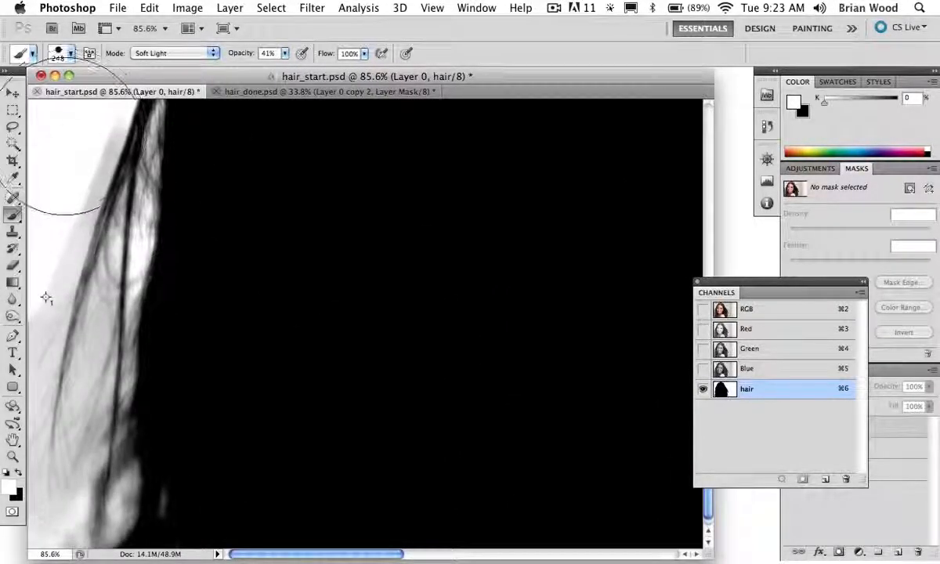
mouse_move(104, 194)
left_mouse_down()
mouse_move(44, 222)
mouse_move(98, 121)
mouse_move(81, 181)
mouse_move(97, 117)
mouse_move(55, 252)
mouse_move(67, 232)
mouse_move(63, 239)
mouse_move(60, 210)
mouse_move(66, 222)
mouse_move(28, 344)
left_mouse_up()
left_click(26, 343)
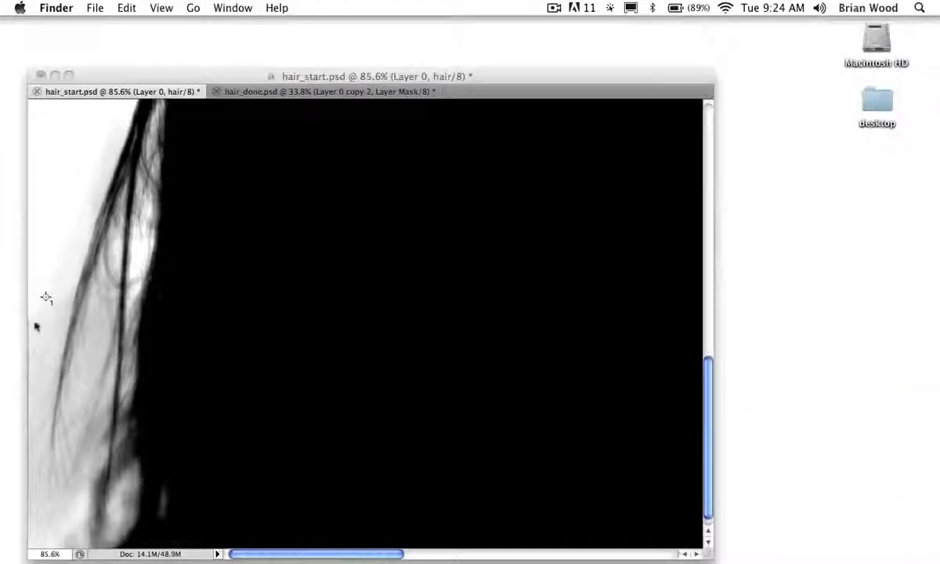
left_click(36, 326)
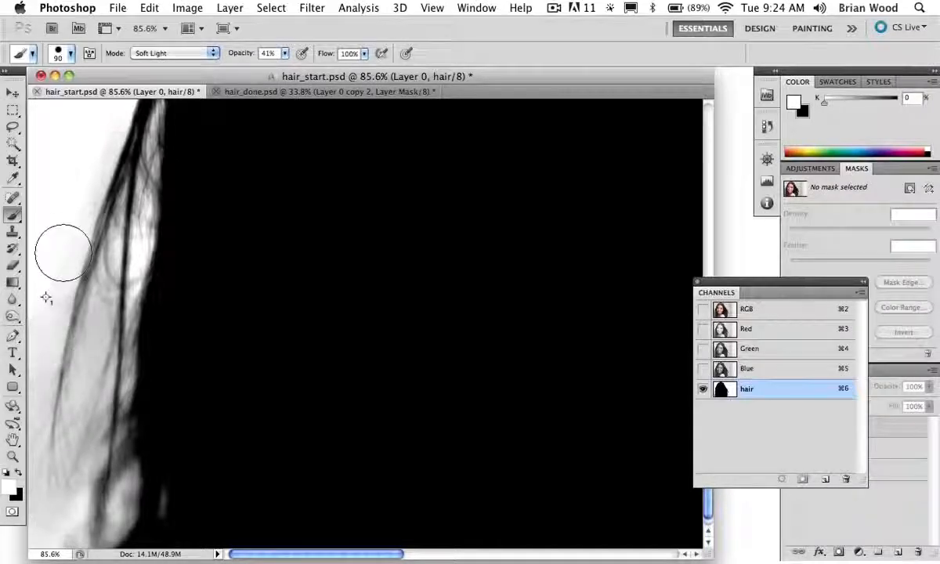
mouse_move(63, 252)
left_mouse_down()
mouse_move(90, 264)
mouse_move(51, 466)
mouse_move(97, 332)
mouse_move(110, 238)
mouse_move(122, 251)
mouse_move(92, 442)
mouse_move(52, 523)
mouse_move(76, 451)
mouse_move(74, 466)
mouse_move(62, 494)
mouse_move(78, 414)
mouse_move(76, 395)
mouse_move(43, 377)
mouse_move(49, 261)
mouse_move(105, 129)
mouse_move(79, 180)
mouse_move(94, 133)
mouse_move(48, 251)
mouse_move(98, 139)
mouse_move(55, 278)
mouse_move(91, 167)
mouse_move(71, 210)
mouse_move(142, 255)
mouse_move(108, 244)
mouse_move(142, 277)
left_mouse_up()
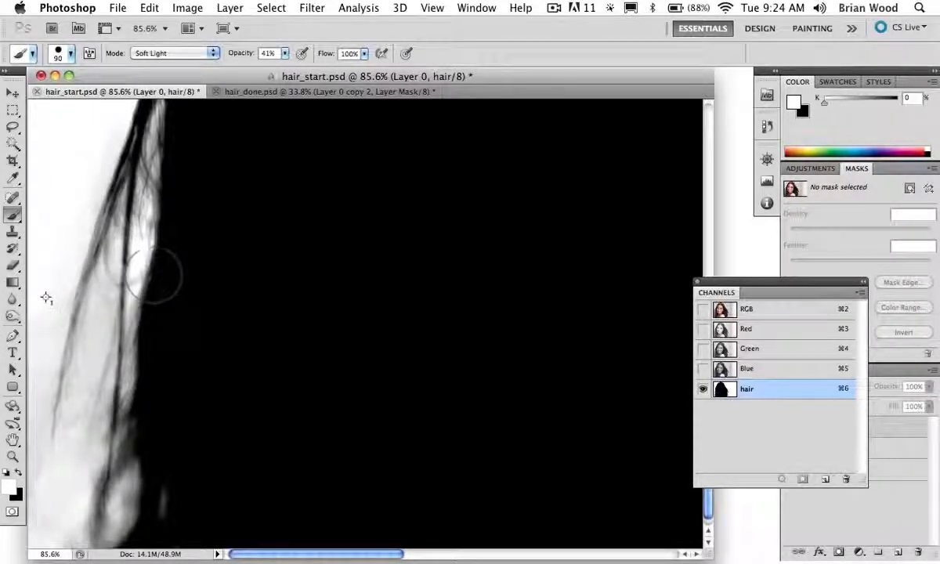
Dodge the Highlights at 26% exposure with a 160 px brush along the background beside the lower-left strands.
mouse_move(18, 315)
left_mouse_down()
mouse_move(69, 325)
mouse_move(81, 317)
mouse_move(88, 368)
left_mouse_up()
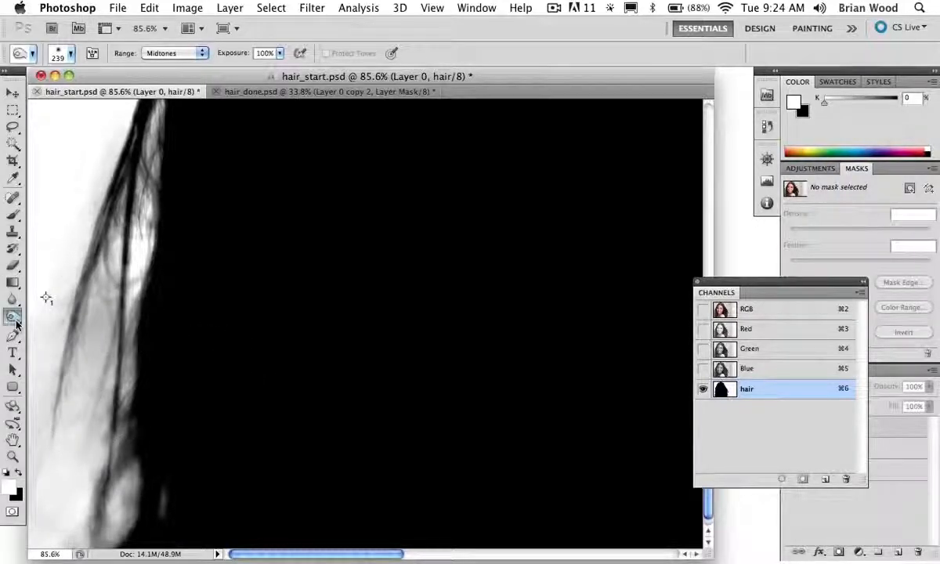
mouse_move(16, 323)
left_mouse_down()
mouse_move(43, 301)
mouse_move(55, 311)
left_mouse_up()
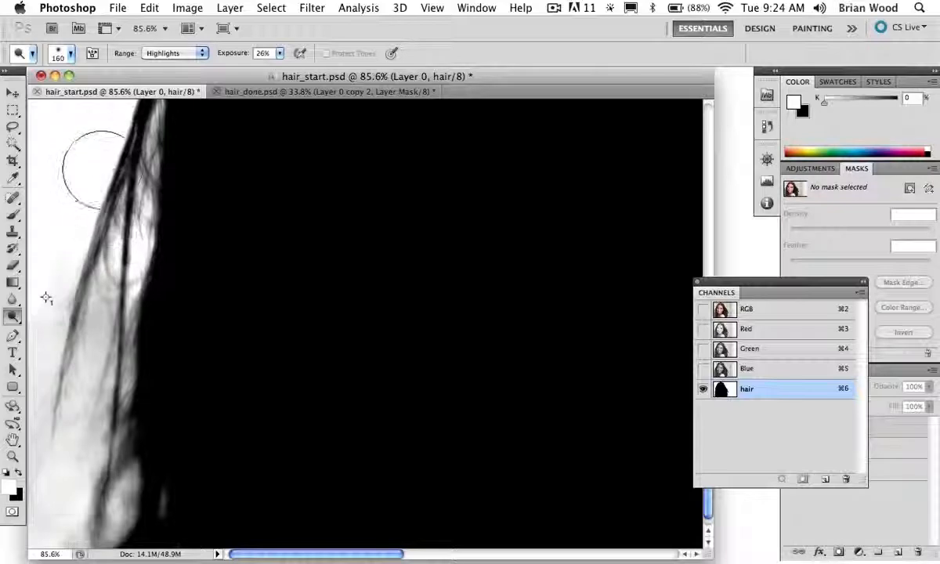
left_click_drag(94, 169, 104, 213)
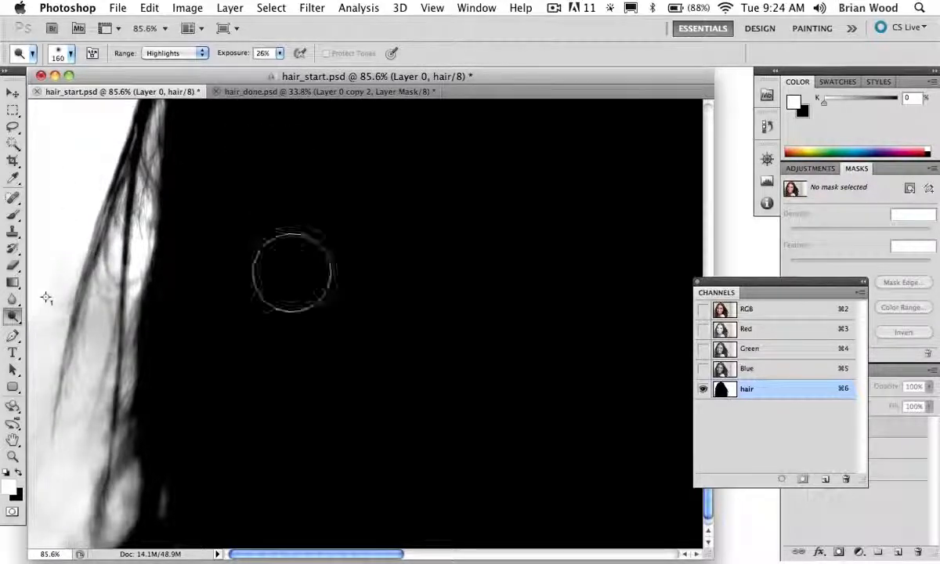
Duplicate the Green channel again to start a second mask channel.
key("super+0")
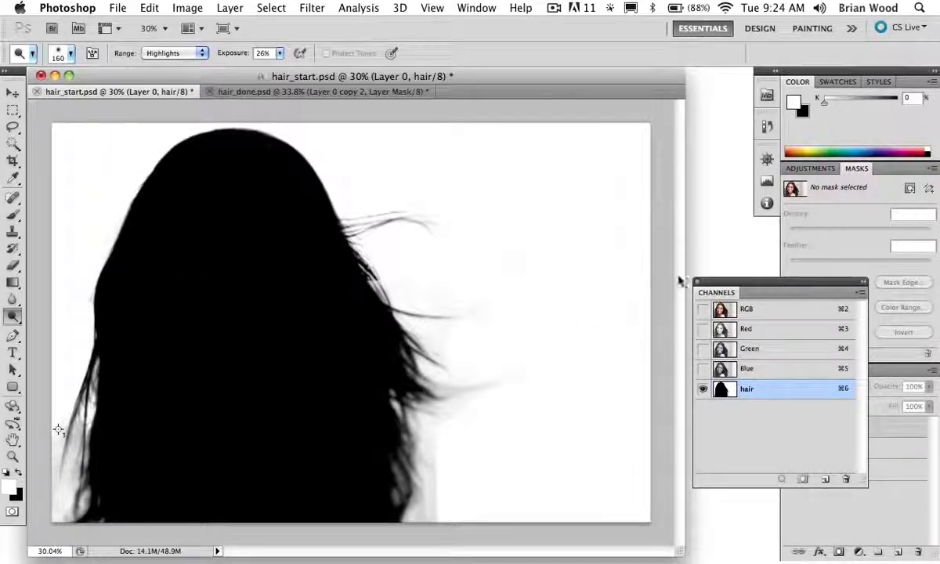
left_click_drag(705, 281, 554, 215)
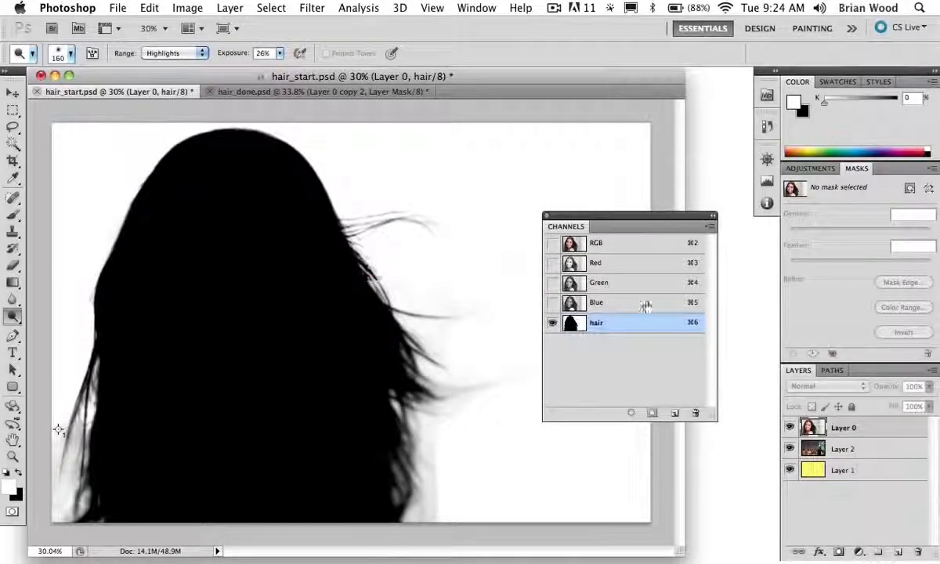
left_click(603, 282)
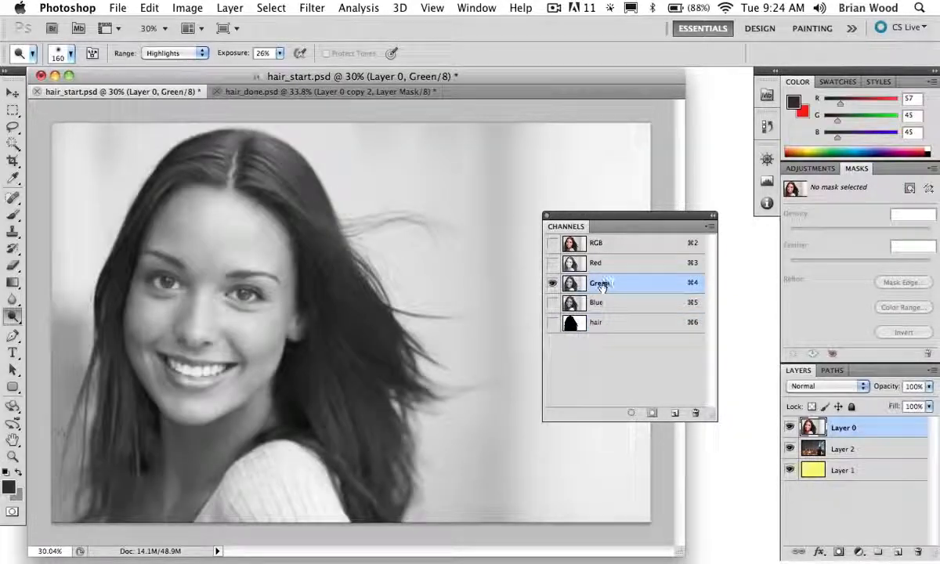
left_click_drag(618, 299, 674, 413)
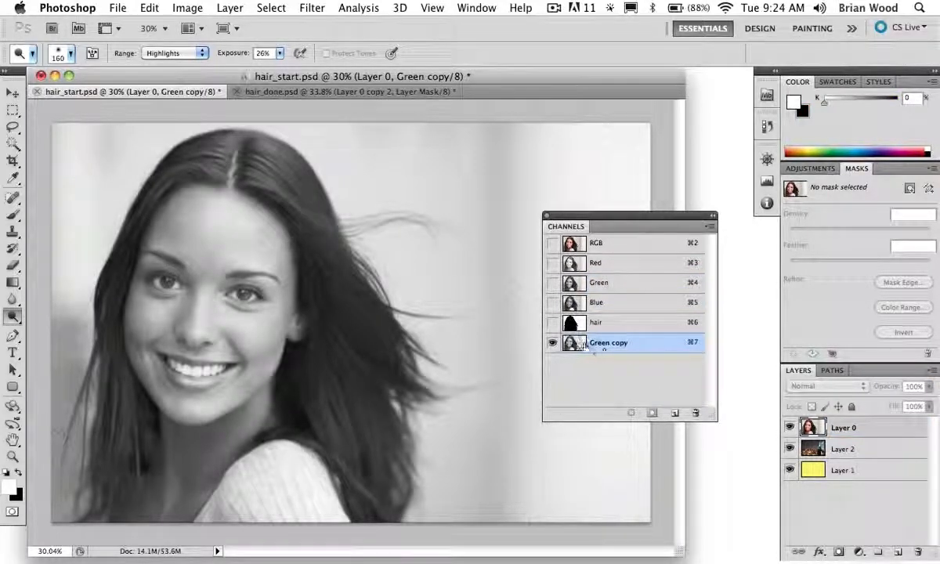
Apply Levels to the Green copy channel with input levels of 60, 0.93 and 211.
key("super+l")
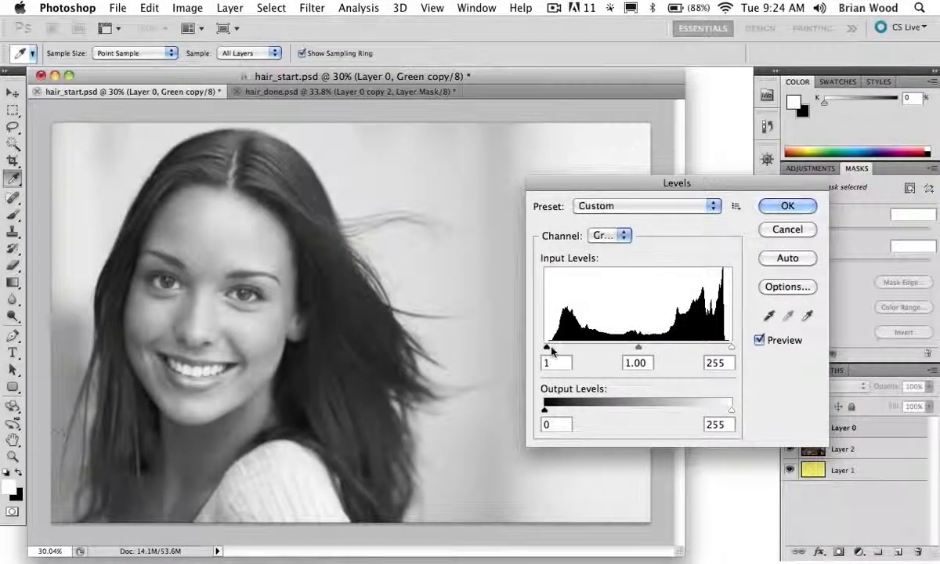
left_click_drag(548, 348, 589, 352)
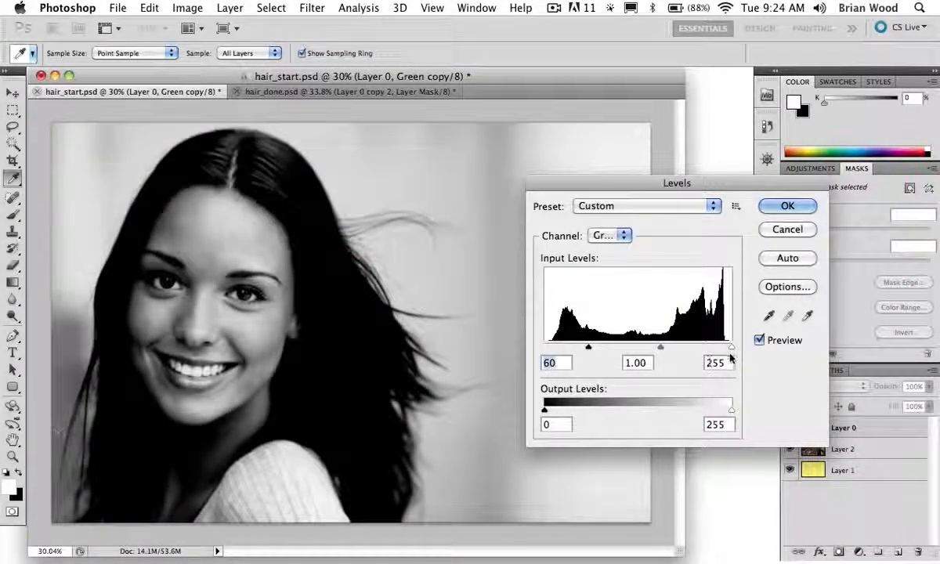
left_click_drag(730, 354, 700, 347)
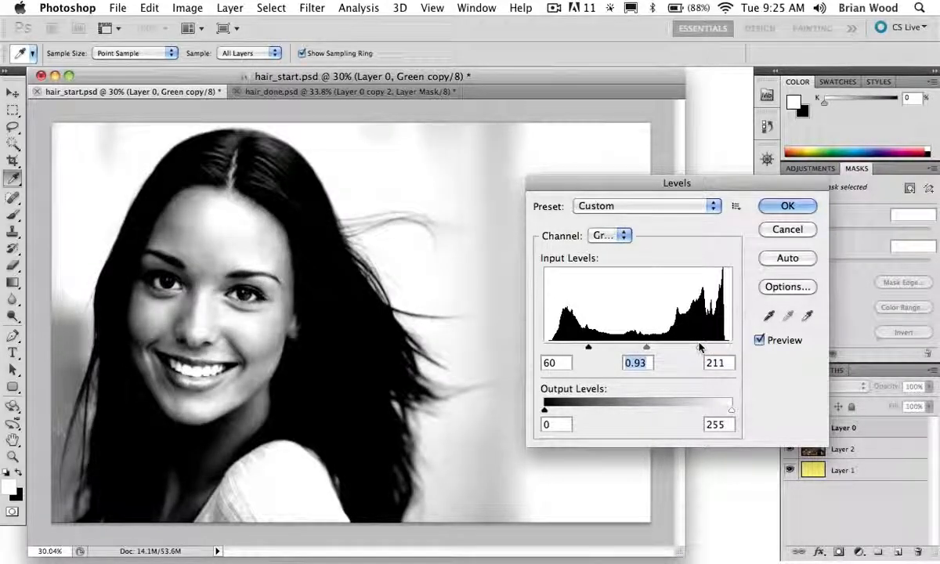
left_click(773, 207)
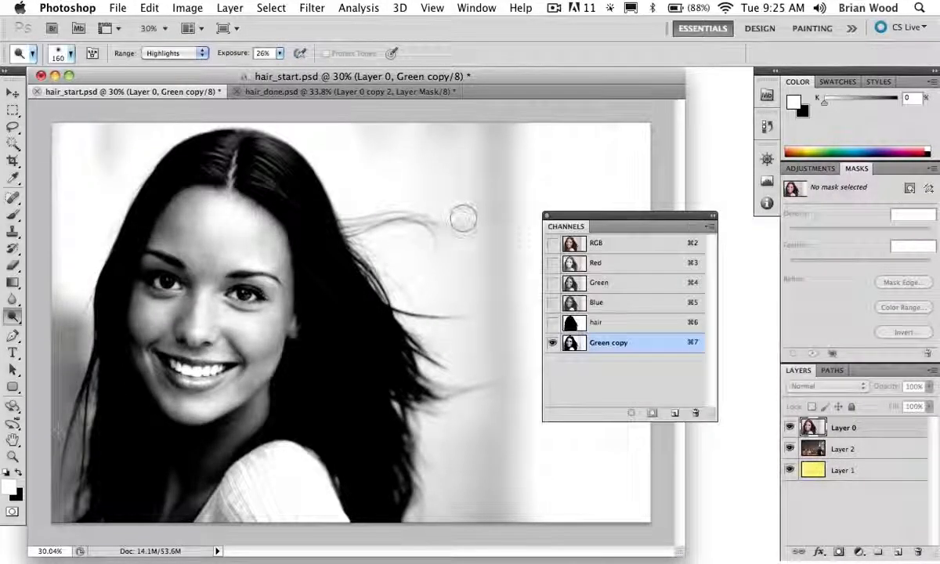
Lasso the upper-right flyaway strands in the Green copy channel, and clear that selection after switching to the hair channel.
key("l")
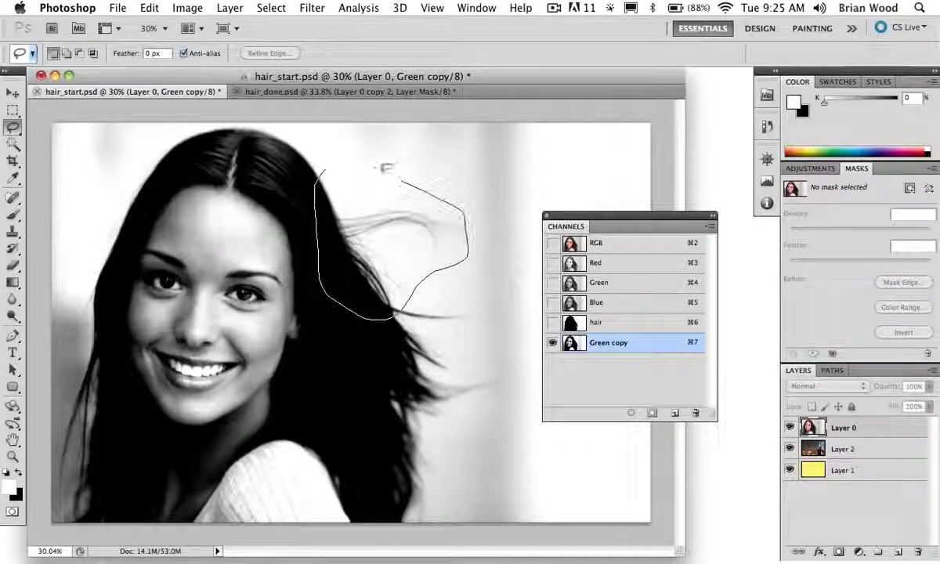
left_click_drag(382, 167, 329, 169)
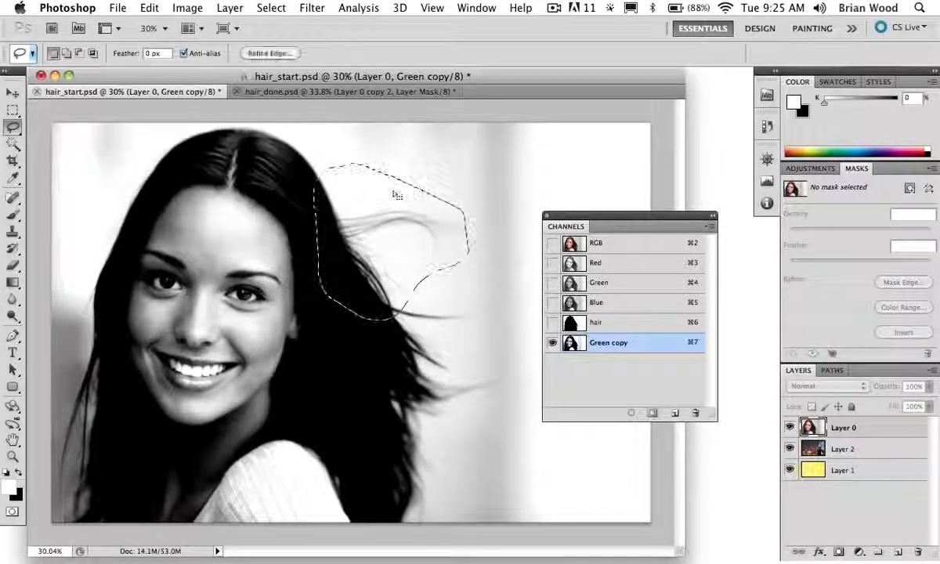
left_click(604, 322)
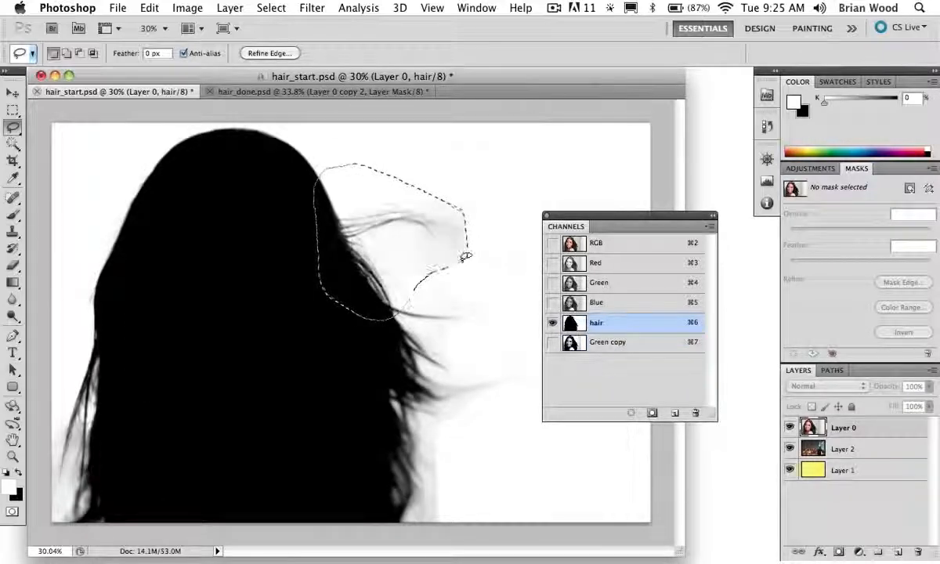
key("super+d")
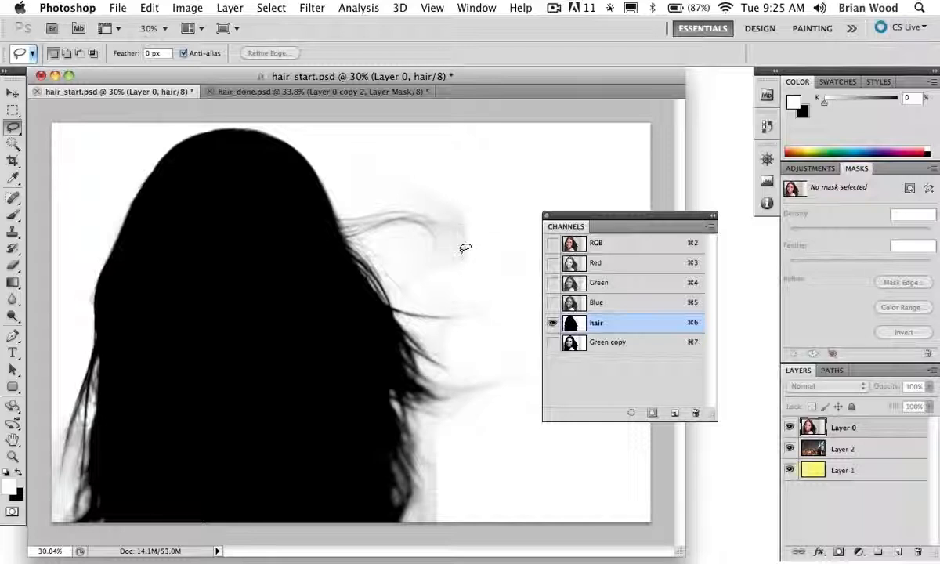
Paint white with a 229 px Soft Light brush at 41% opacity over the grey background around the woman's right-hand strands.
key("b")
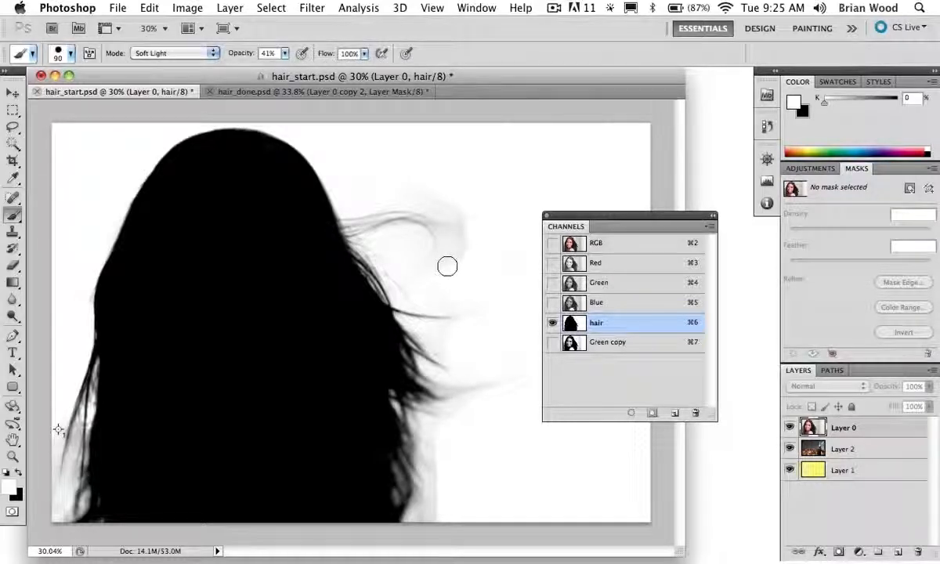
mouse_move(439, 268)
left_mouse_down()
mouse_move(454, 268)
mouse_move(436, 270)
mouse_move(443, 99)
left_mouse_up()
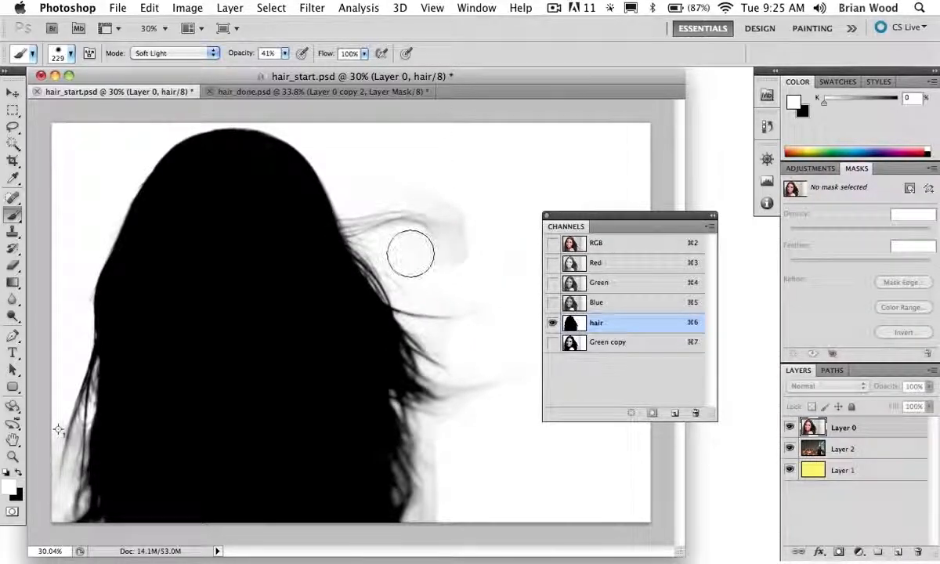
mouse_move(410, 253)
left_mouse_down()
mouse_move(432, 269)
mouse_move(448, 241)
mouse_move(461, 259)
mouse_move(461, 195)
mouse_move(438, 195)
mouse_move(484, 218)
mouse_move(459, 201)
mouse_move(473, 228)
mouse_move(436, 203)
mouse_move(407, 205)
mouse_move(461, 229)
mouse_move(427, 213)
mouse_move(470, 275)
left_mouse_up()
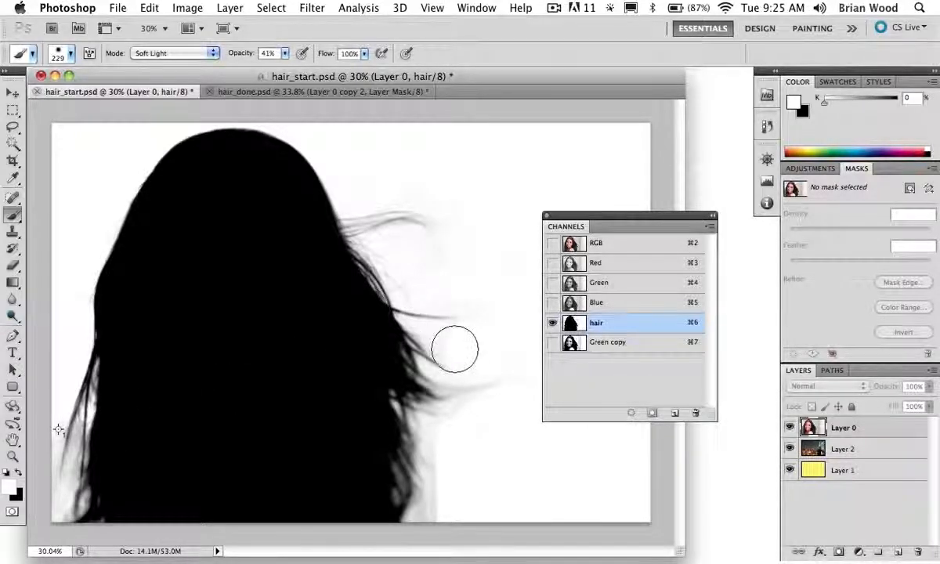
mouse_move(433, 499)
left_mouse_down()
mouse_move(402, 483)
mouse_move(436, 481)
mouse_move(415, 440)
mouse_move(442, 459)
mouse_move(455, 433)
mouse_move(408, 401)
mouse_move(487, 414)
mouse_move(429, 398)
mouse_move(483, 412)
mouse_move(517, 403)
mouse_move(507, 459)
left_mouse_up()
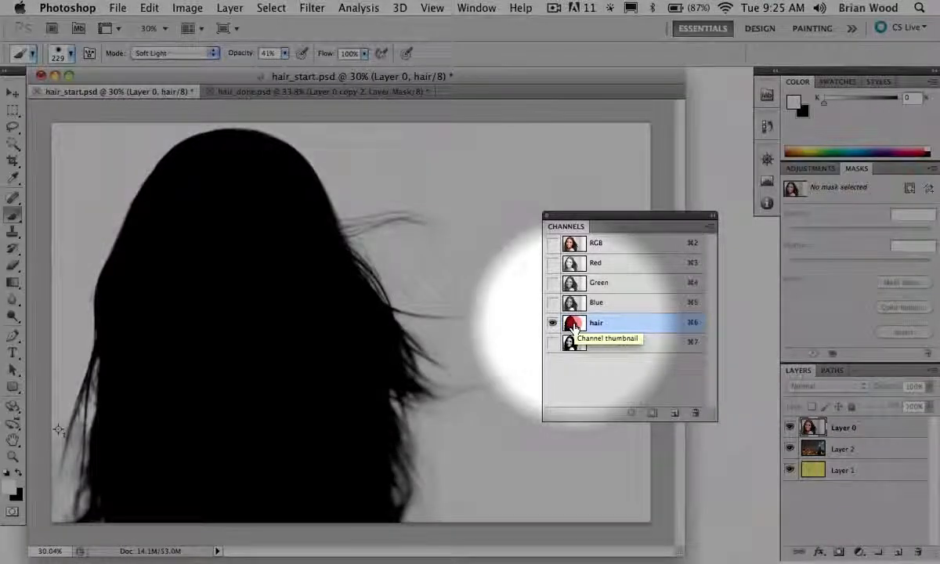
Invert the hair channel and paint black in Soft Light mode over the grey area beside the lower-right hair.
key("i")
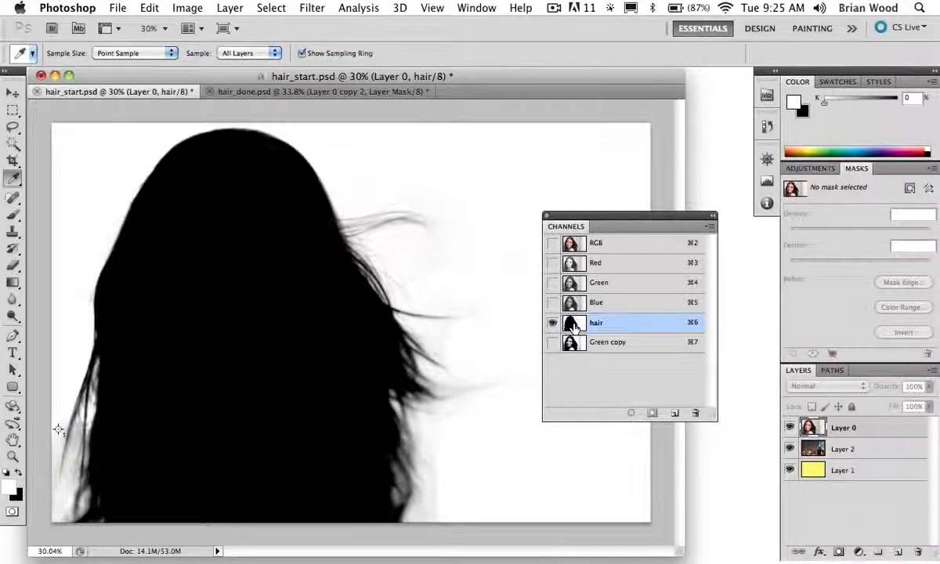
key("super+i")
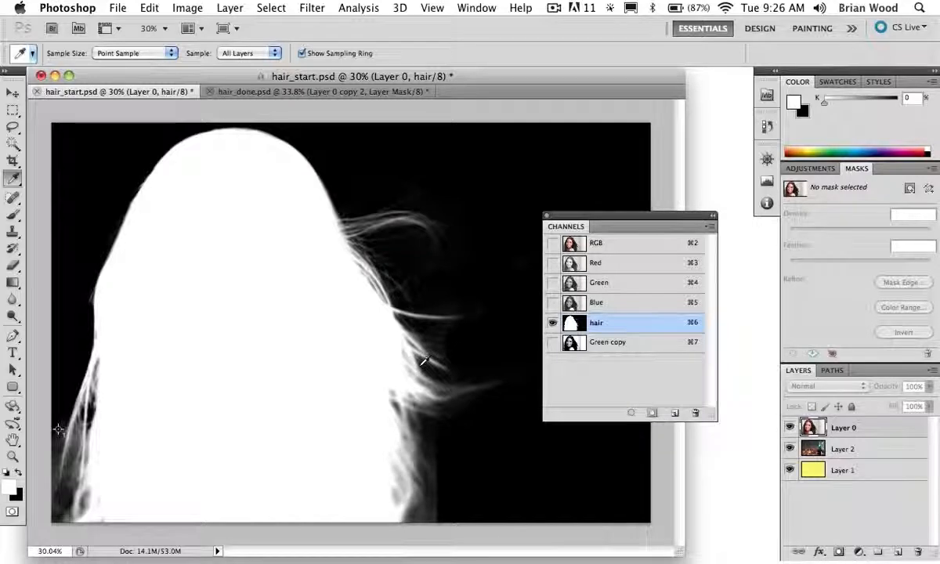
key("b")
left_click_drag(415, 415, 440, 474)
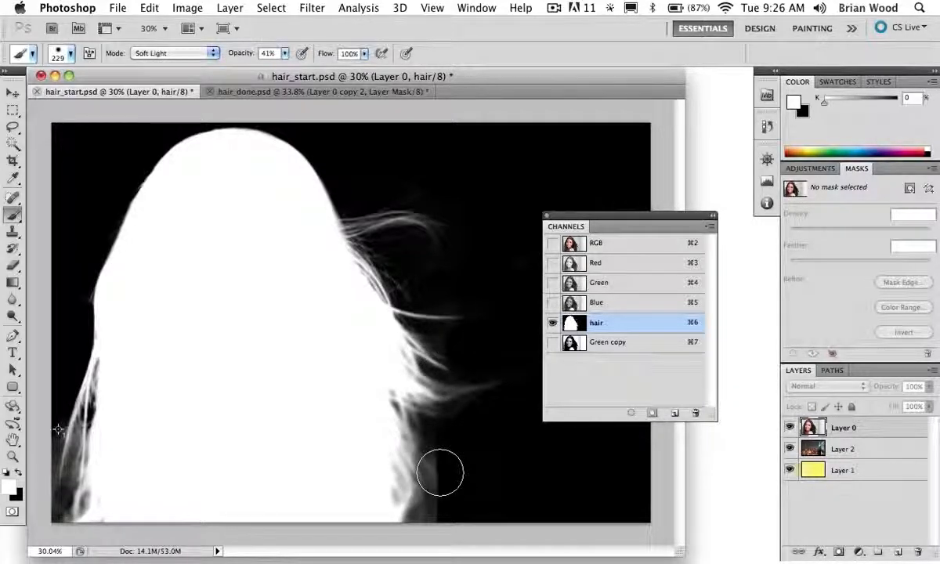
key("x")
mouse_move(439, 473)
left_mouse_down()
mouse_move(419, 450)
mouse_move(448, 479)
left_mouse_up()
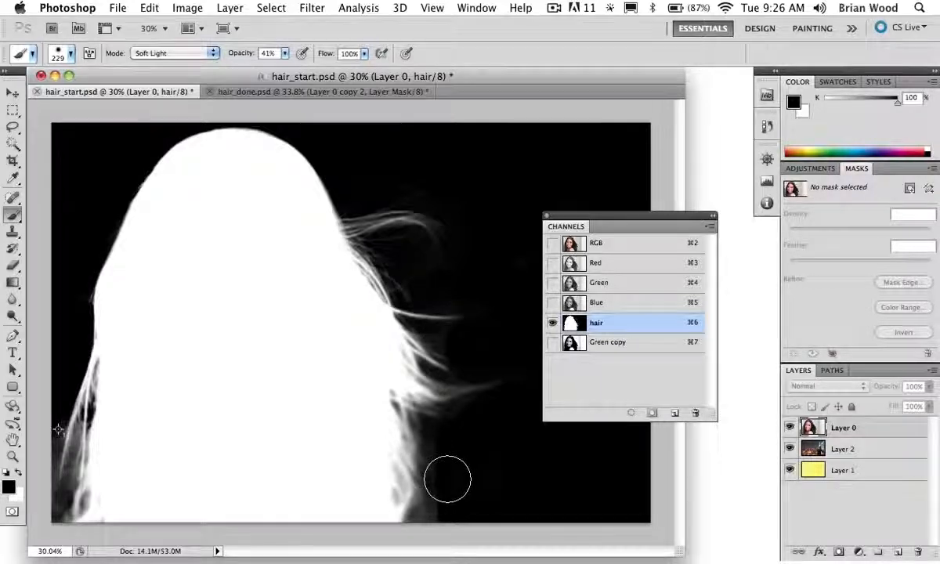
Darken the remaining grey haze around all the right-hand strands with the black 229 px Soft Light brush at 41% opacity.
mouse_move(442, 427)
left_mouse_down()
mouse_move(484, 432)
mouse_move(458, 403)
mouse_move(510, 428)
mouse_move(489, 393)
mouse_move(526, 405)
mouse_move(437, 334)
mouse_move(468, 339)
mouse_move(446, 333)
mouse_move(465, 305)
mouse_move(440, 297)
mouse_move(520, 296)
mouse_move(469, 300)
mouse_move(492, 291)
mouse_move(427, 266)
mouse_move(484, 276)
mouse_move(404, 252)
mouse_move(487, 267)
mouse_move(449, 179)
mouse_move(411, 196)
mouse_move(470, 203)
mouse_move(460, 223)
mouse_move(430, 221)
mouse_move(487, 248)
mouse_move(432, 224)
left_mouse_up()
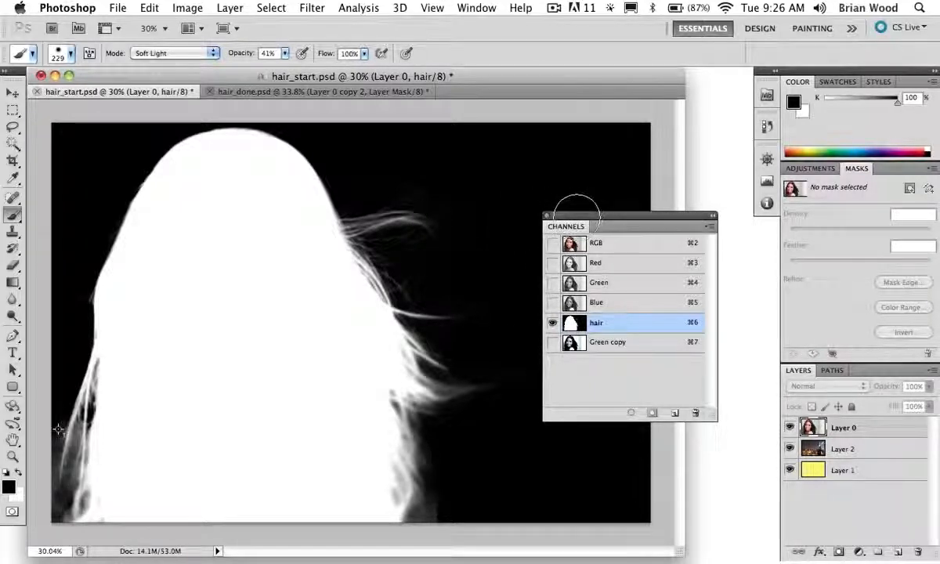
left_click_drag(576, 213, 689, 220)
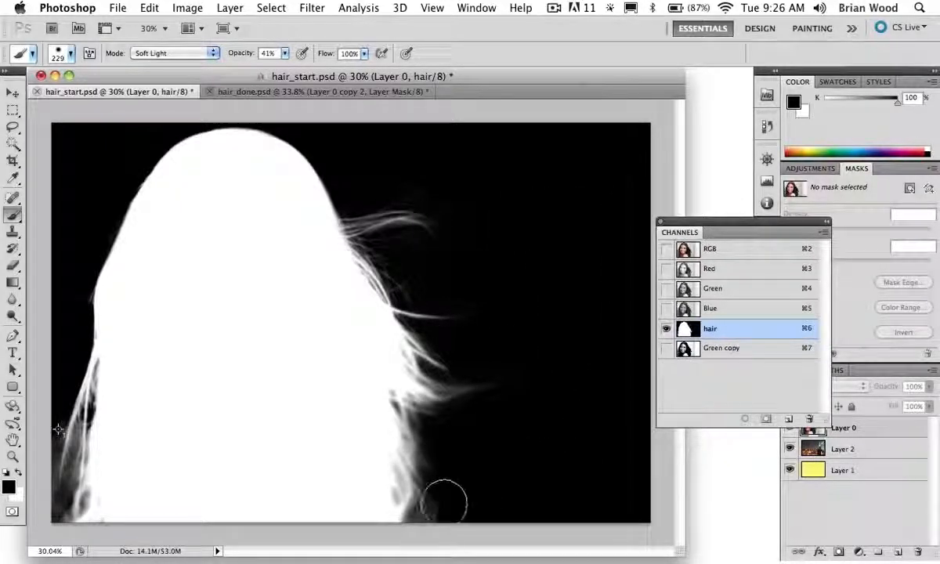
mouse_move(444, 503)
left_mouse_down()
mouse_move(438, 433)
mouse_move(473, 443)
mouse_move(467, 413)
mouse_move(493, 431)
mouse_move(450, 372)
mouse_move(489, 376)
mouse_move(532, 401)
mouse_move(520, 388)
mouse_move(569, 433)
left_mouse_up()
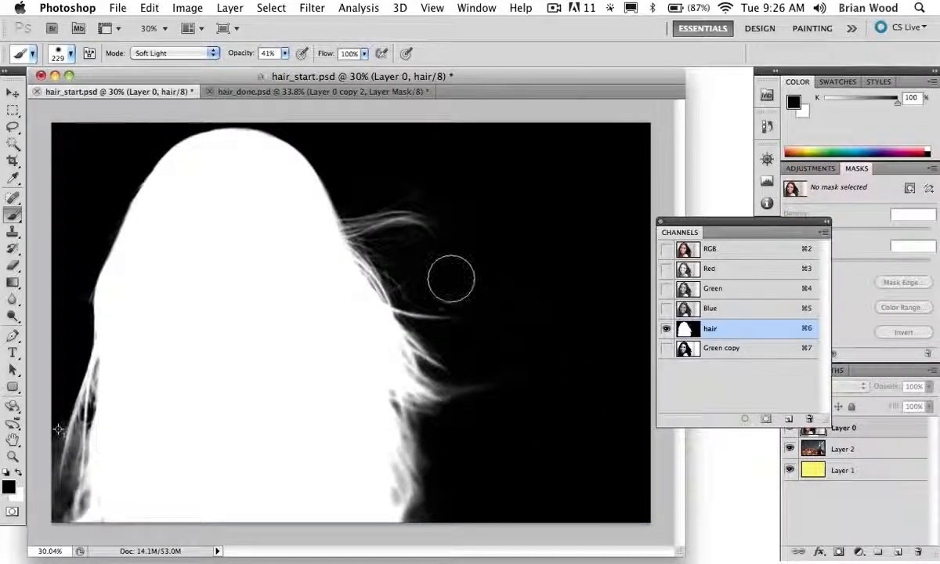
mouse_move(451, 278)
left_mouse_down()
mouse_move(461, 249)
mouse_move(412, 200)
mouse_move(531, 221)
mouse_move(513, 261)
mouse_move(489, 262)
mouse_move(377, 225)
mouse_move(450, 229)
mouse_move(509, 257)
mouse_move(420, 225)
mouse_move(565, 291)
left_mouse_up()
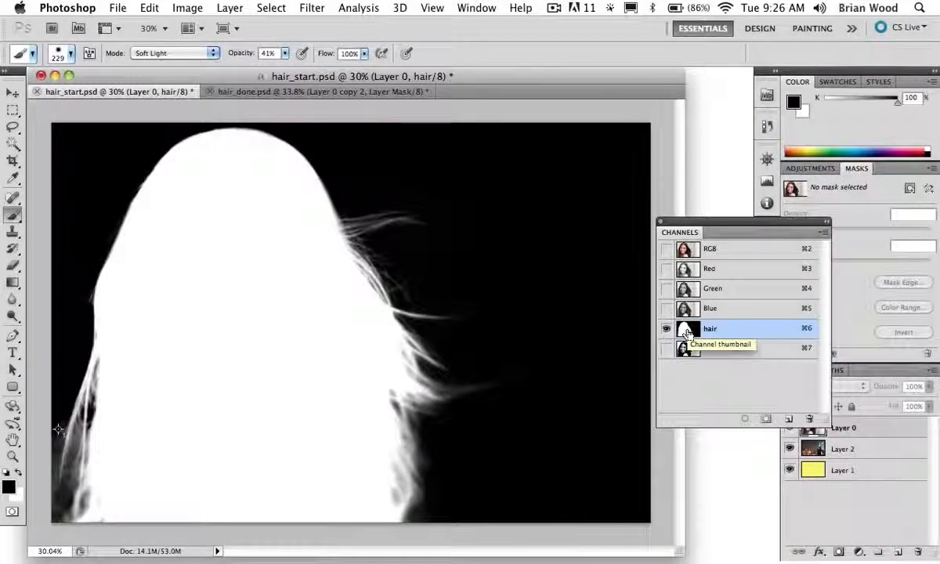
Load the hair channel as a selection and turn it into Layer 0's layer mask, comparing the image with the mask off and on.
left_click(687, 330, "super")
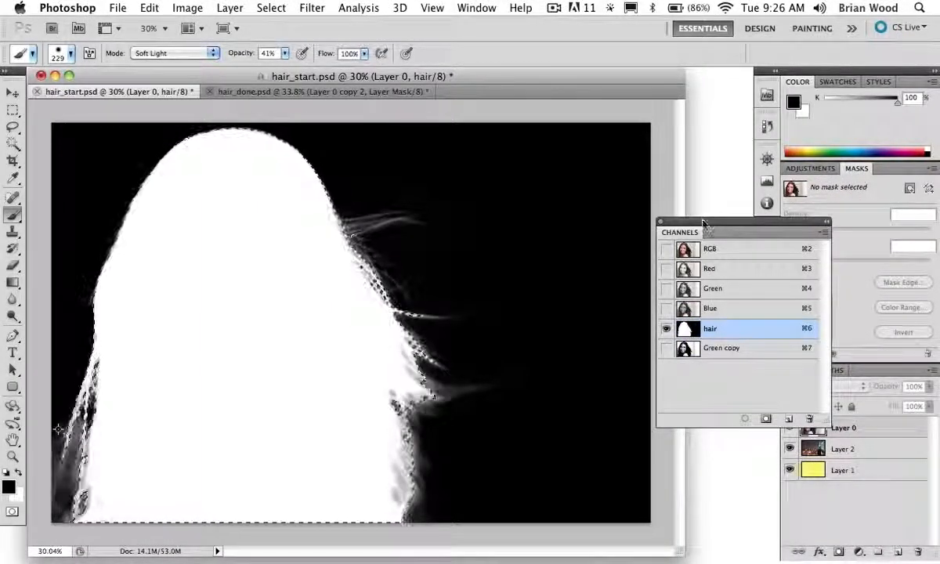
left_click_drag(704, 222, 625, 166)
left_click(636, 276)
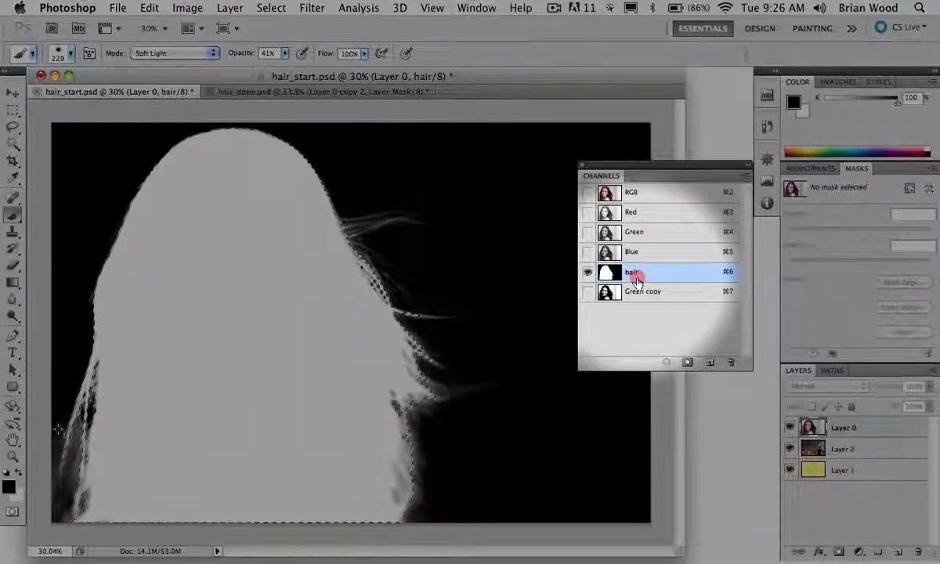
left_click(813, 427)
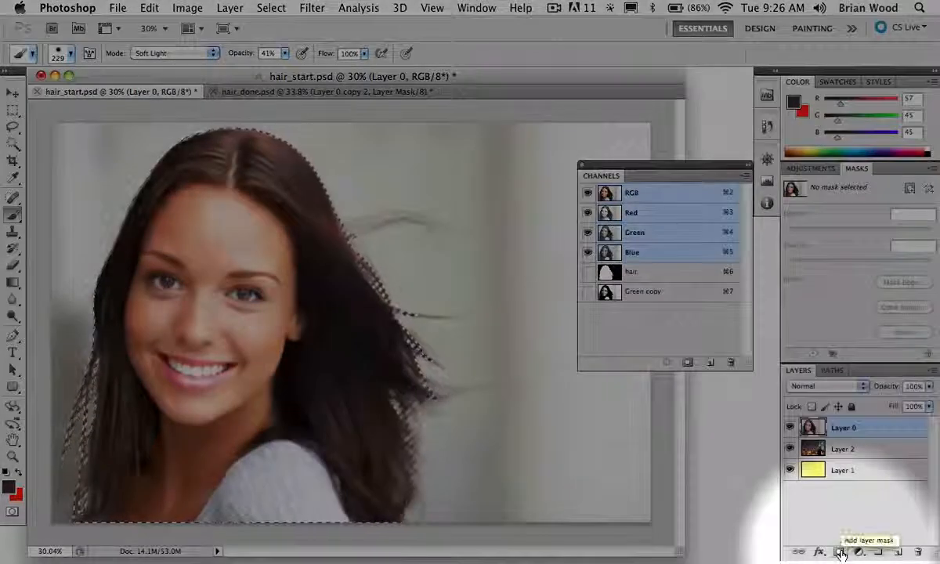
left_click(840, 552)
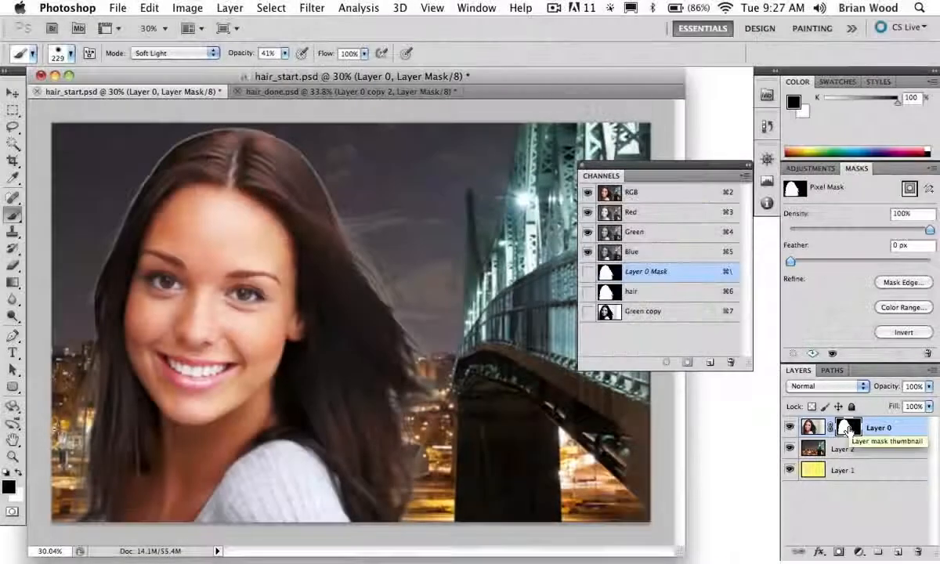
left_click(846, 428, "shift")
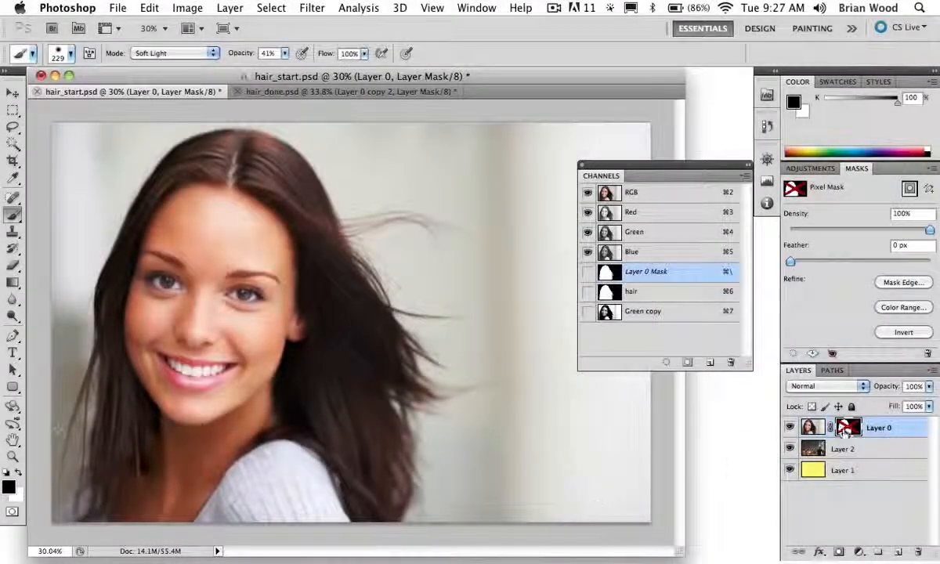
left_click(845, 429, "shift")
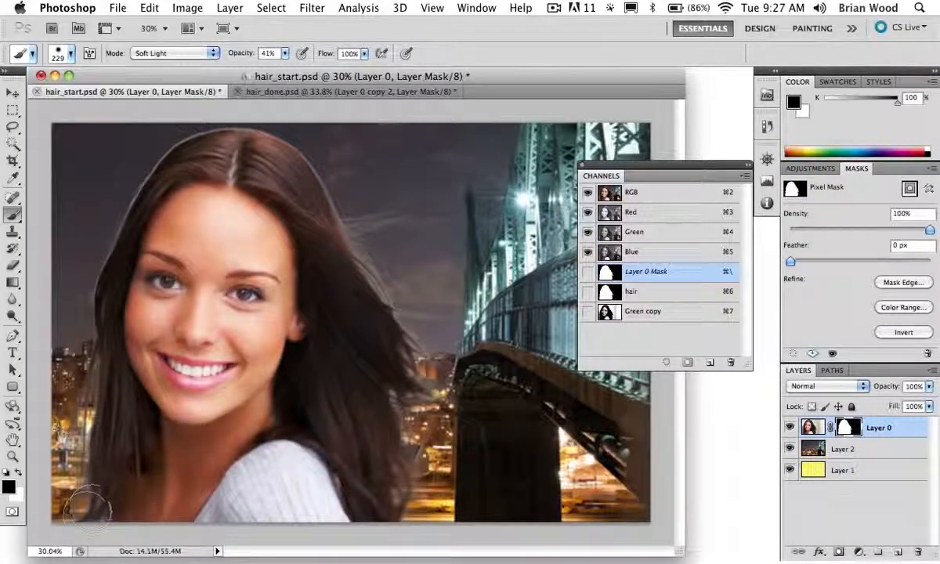
Set the brush to Normal mode at 100% opacity and paint white on Layer 0's mask over the lower-left hair.
left_click(157, 53)
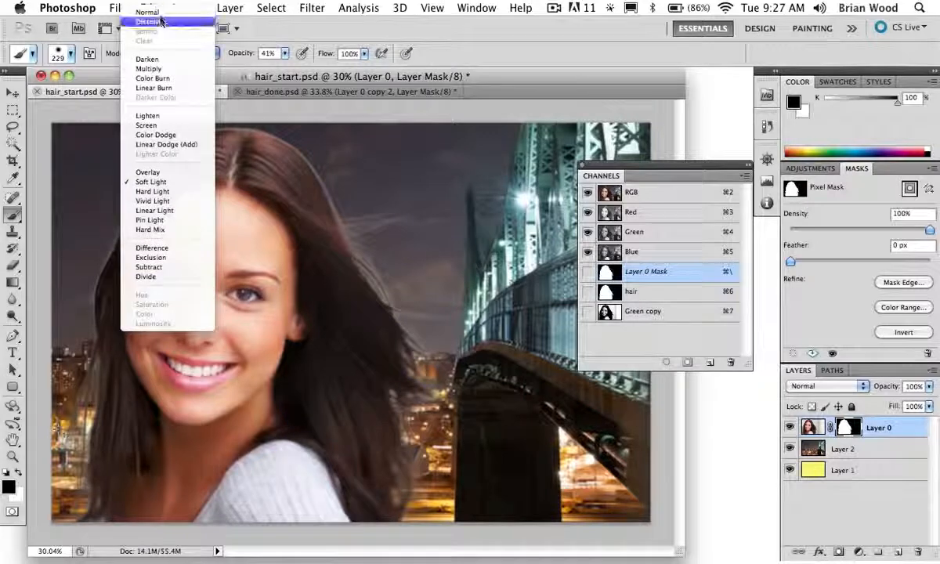
left_click(157, 9)
key("0")
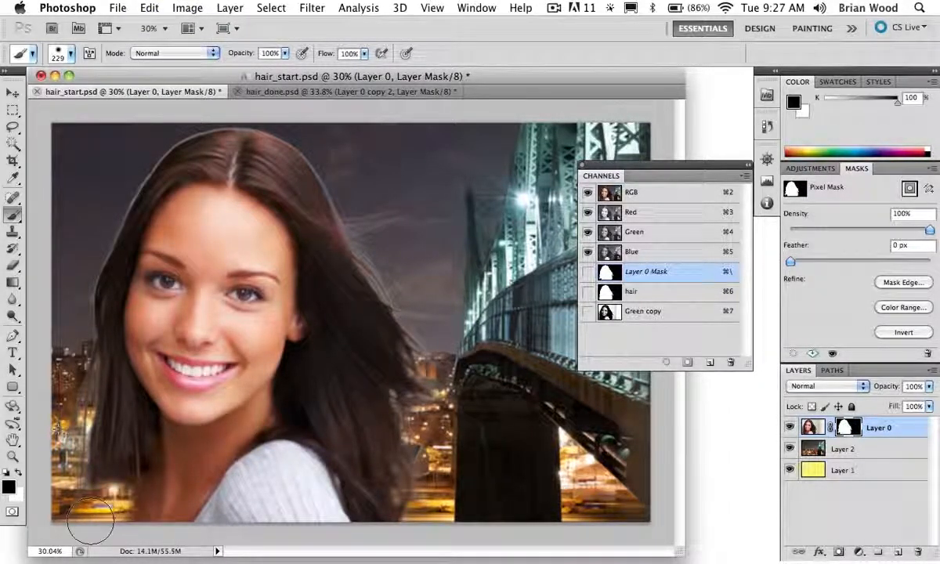
key("x")
mouse_move(90, 519)
left_mouse_down()
mouse_move(104, 500)
mouse_move(77, 505)
mouse_move(109, 494)
left_mouse_up()
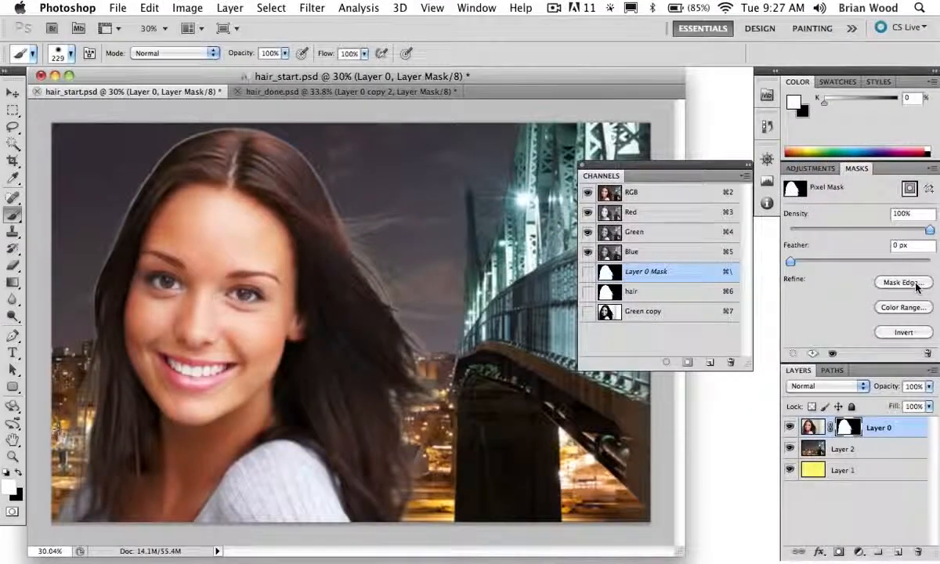
Refine Layer 0's mask with Decontaminate Colors at 85%, outputting to a new layer with layer mask.
left_click(901, 283)
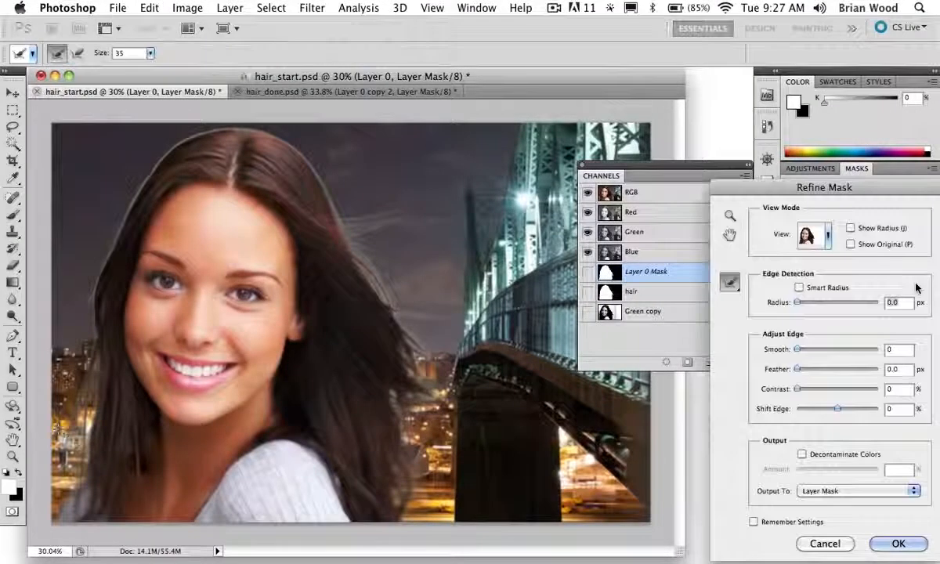
left_click_drag(819, 188, 617, 116)
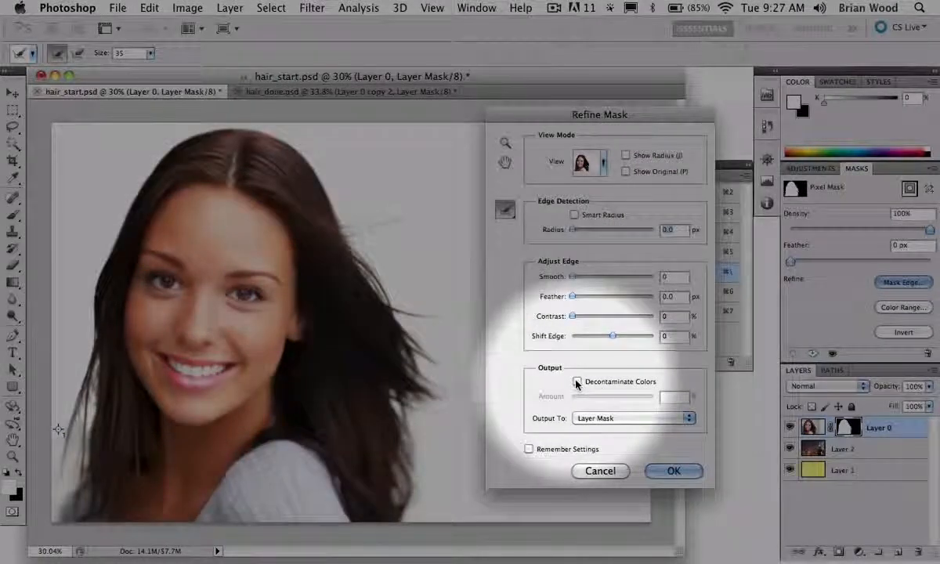
left_click(577, 383)
left_click_drag(612, 397, 642, 398)
left_click(653, 419)
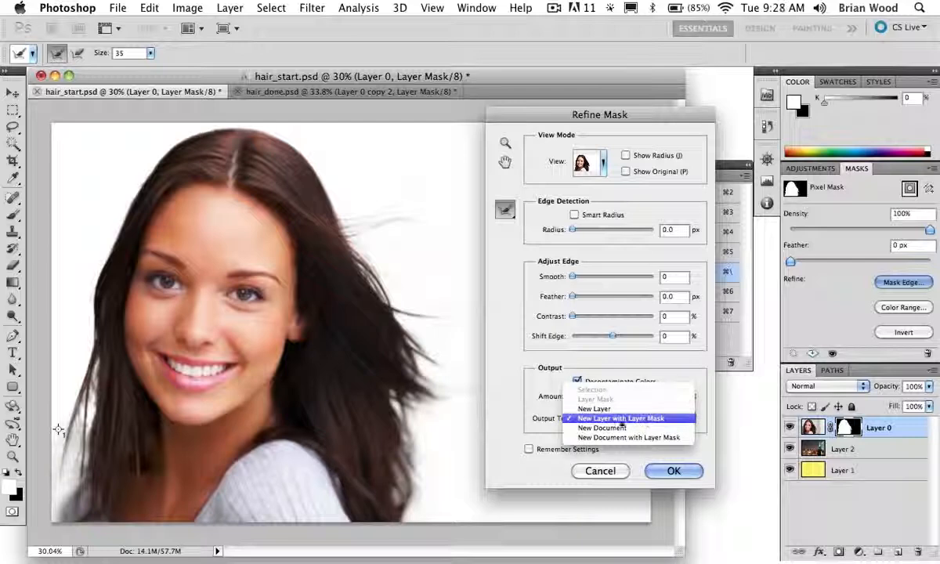
left_click(652, 420)
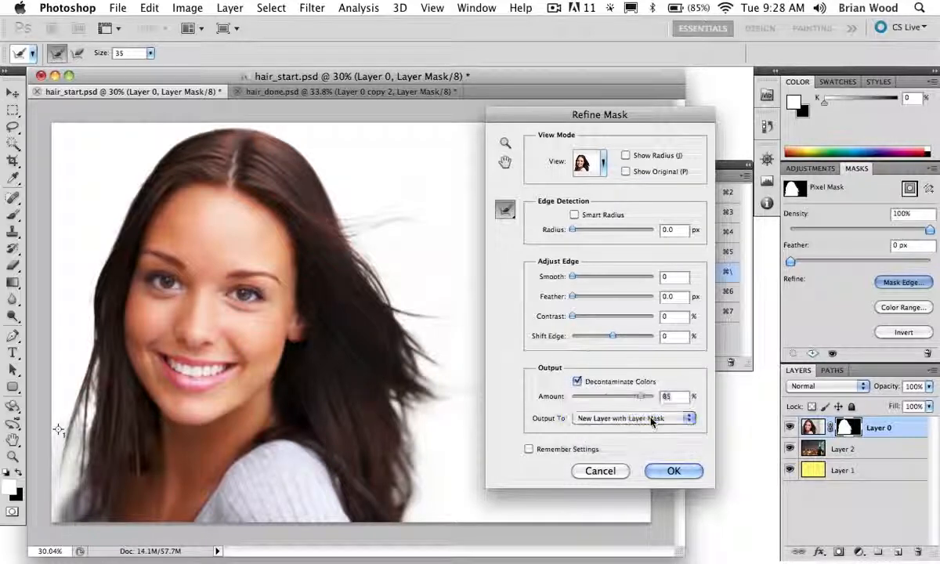
left_click(670, 470)
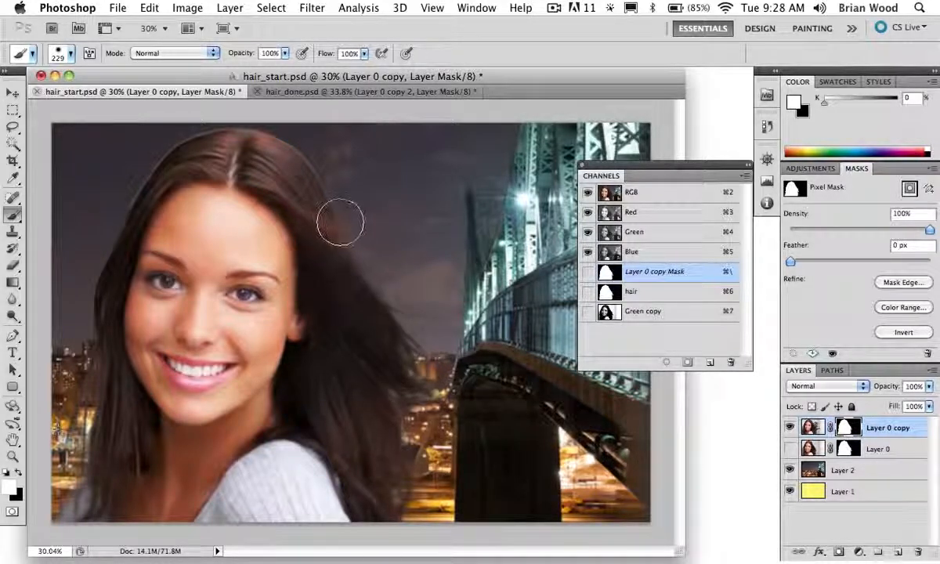
Paint black on Layer 0 copy's mask along the upper-right hair edge with a small brush, up to 47 px, hiding the light fringe.
key("super+space")
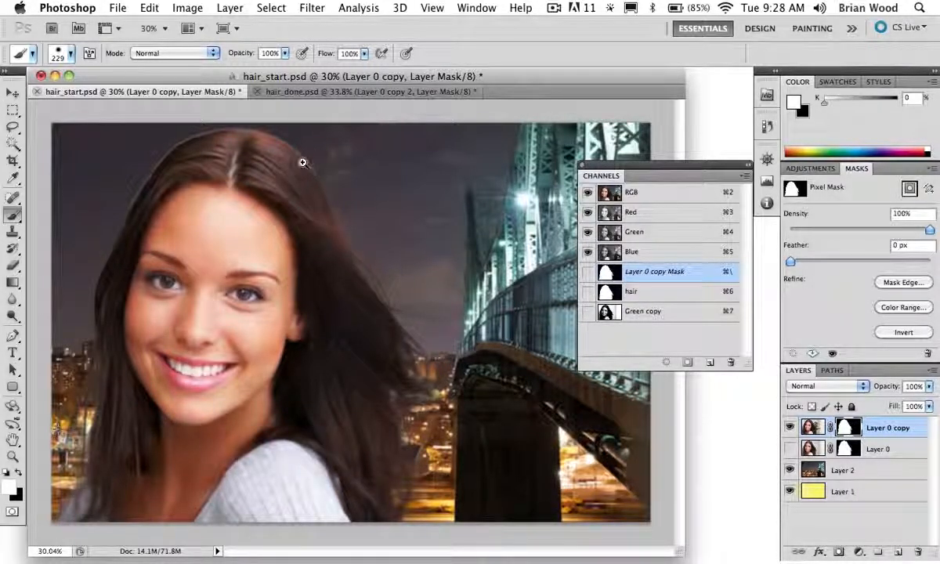
mouse_move(297, 153)
left_mouse_down()
mouse_move(379, 226)
mouse_move(392, 310)
left_mouse_up()
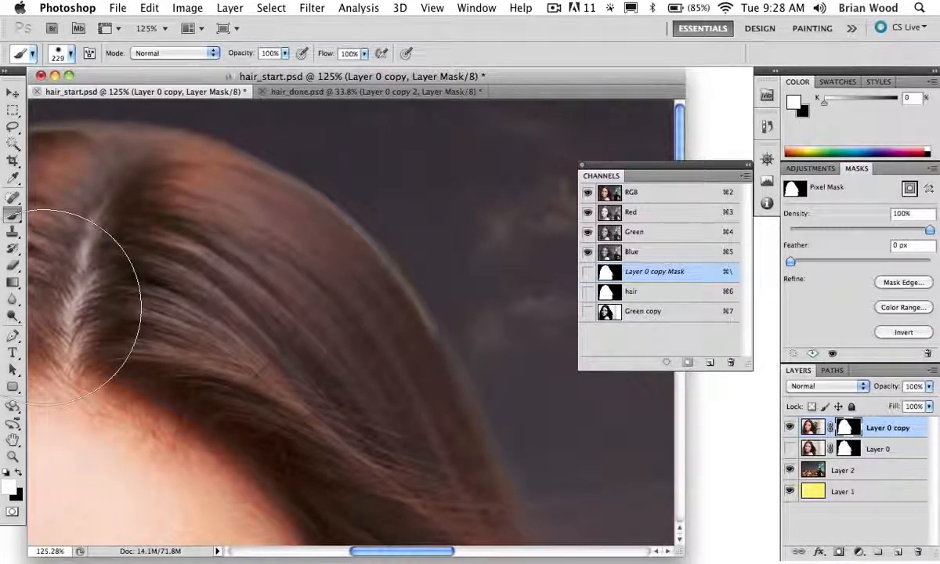
left_click_drag(320, 247, 238, 252)
left_click_drag(295, 180, 303, 188)
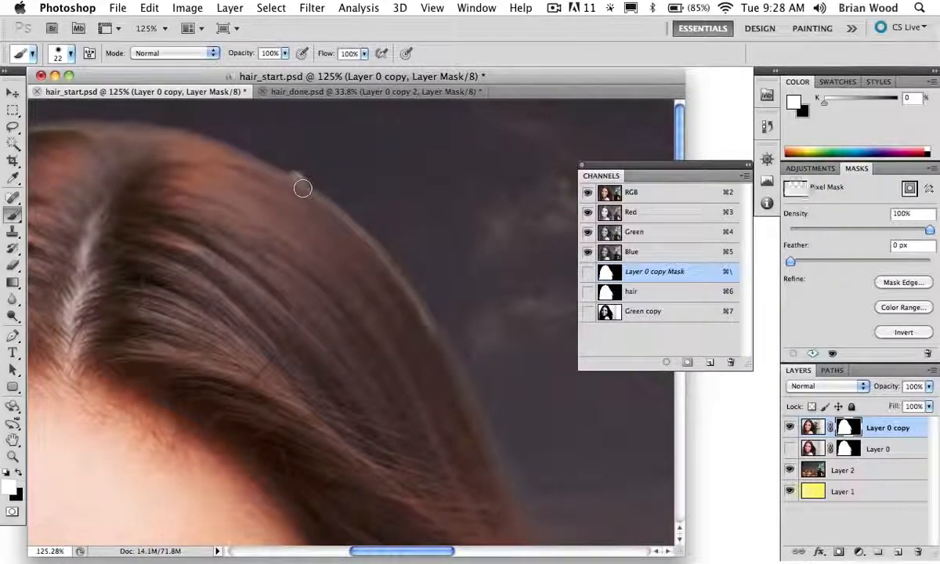
key("super+z")
key("x")
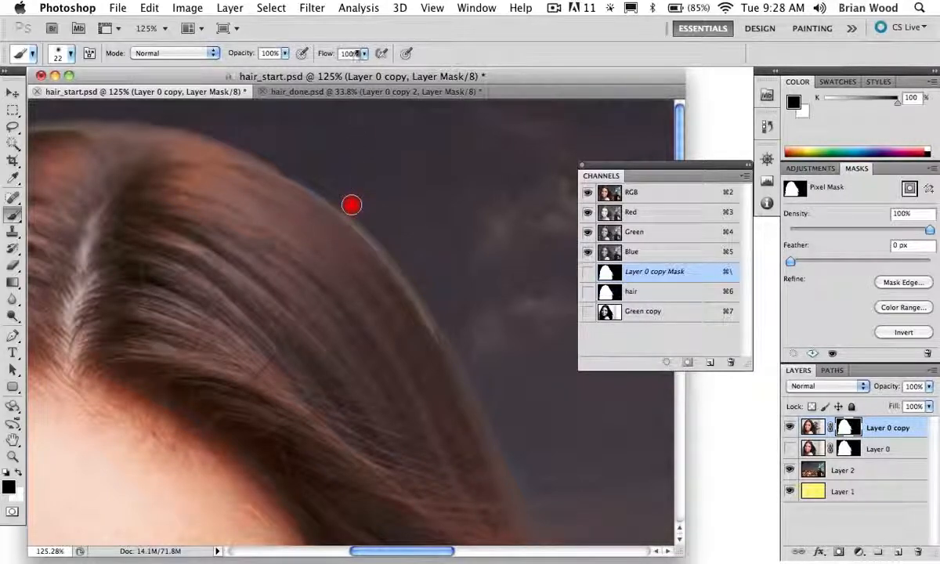
mouse_move(285, 160)
left_mouse_down()
mouse_move(302, 164)
mouse_move(286, 162)
left_mouse_up()
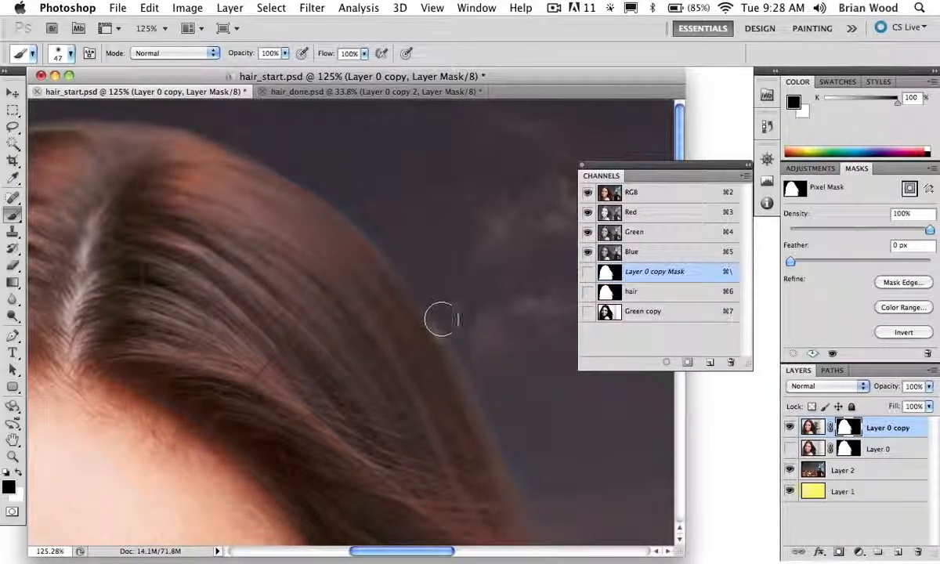
key("super+0")
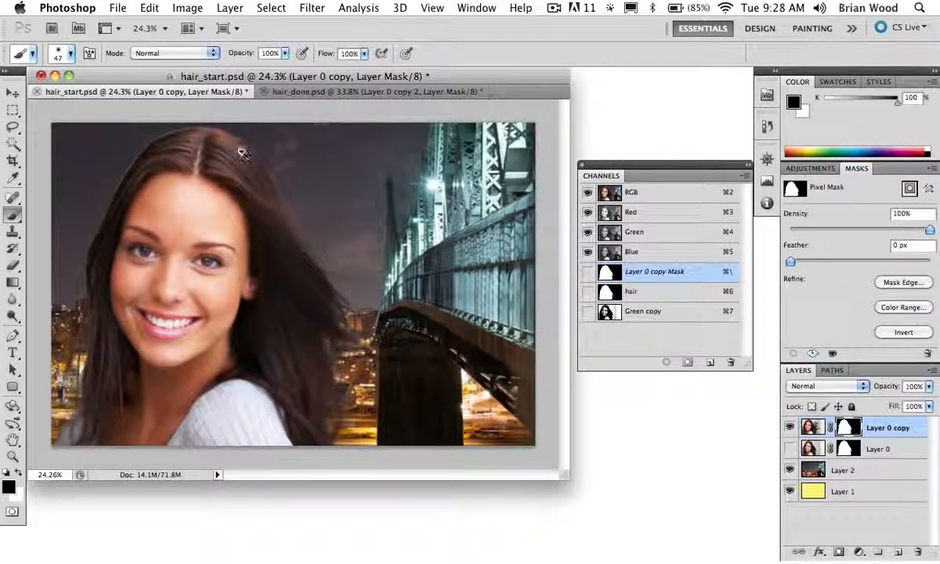
Darken the light fringe along Layer 0 copy's upper-left hair edge, on the image itself, using a 68 px Burn tool at Midtones, 100% exposure.
left_click_drag(242, 150, 332, 227)
left_click_drag(205, 181, 451, 251)
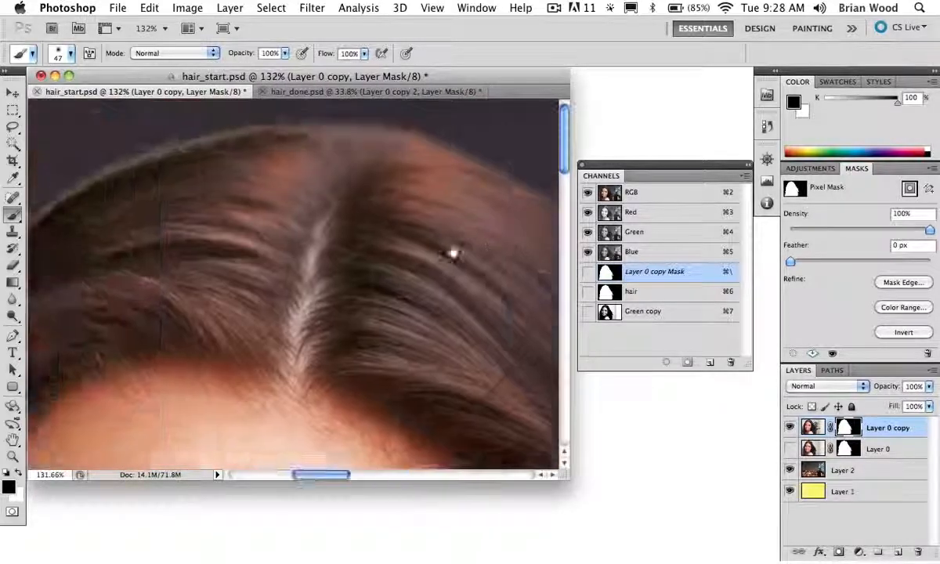
left_click_drag(144, 199, 285, 214)
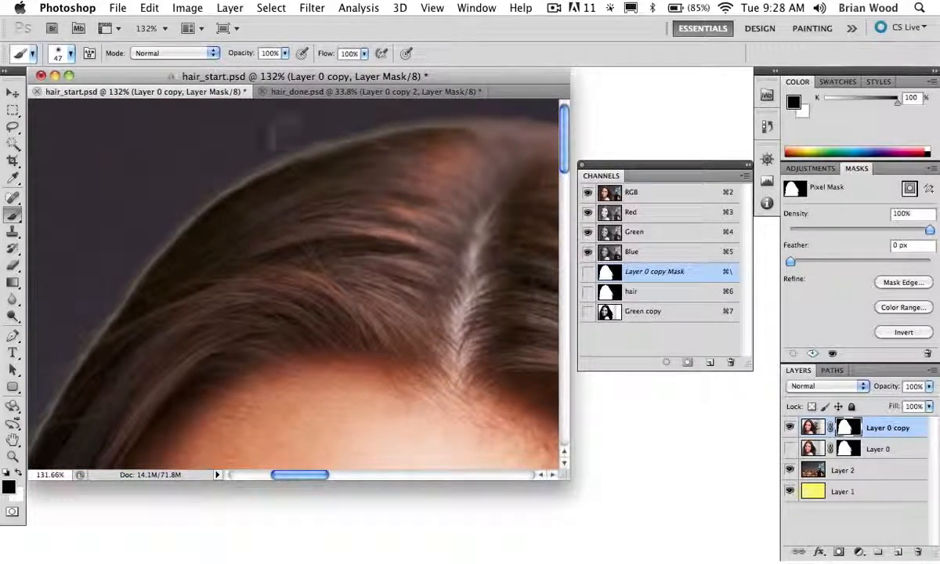
left_click_drag(16, 319, 61, 328)
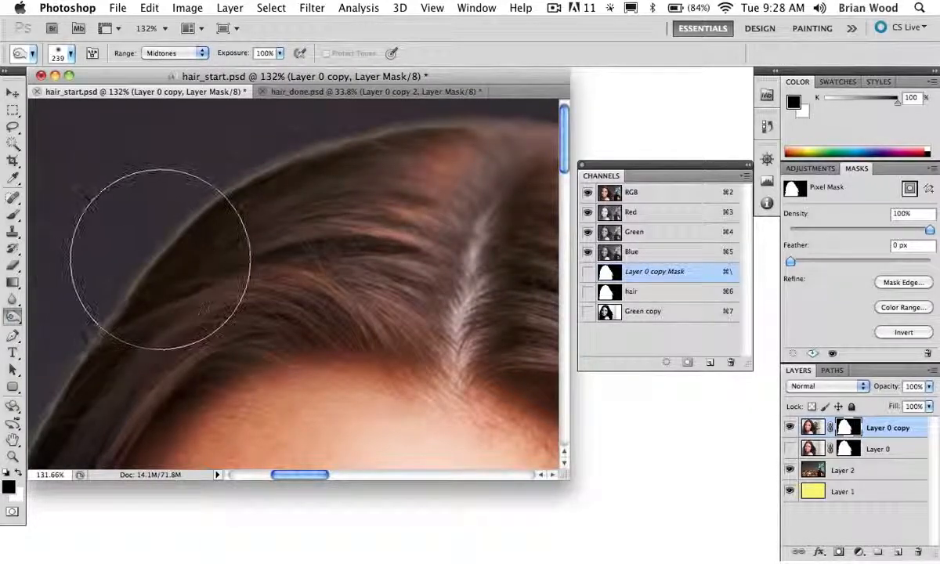
left_click_drag(157, 259, 74, 288)
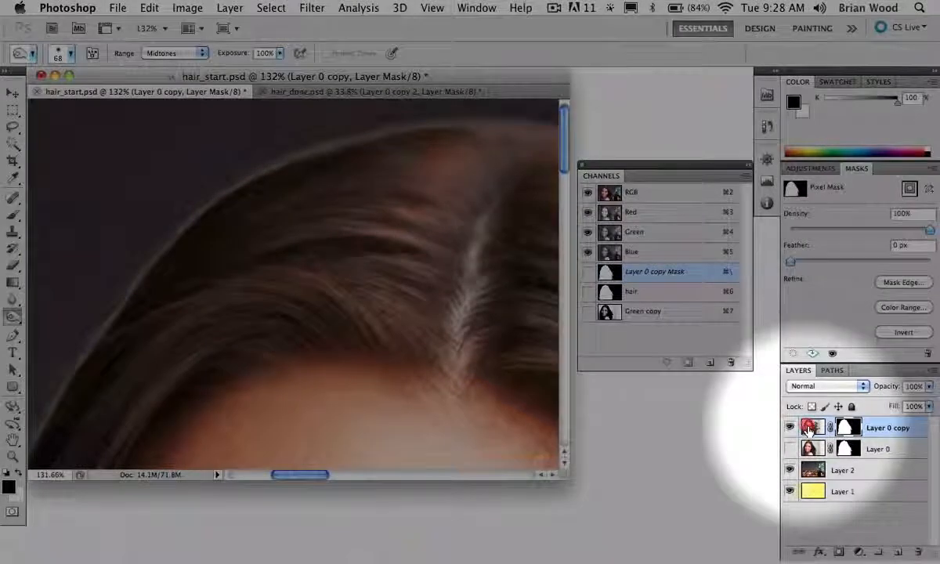
left_click(809, 427)
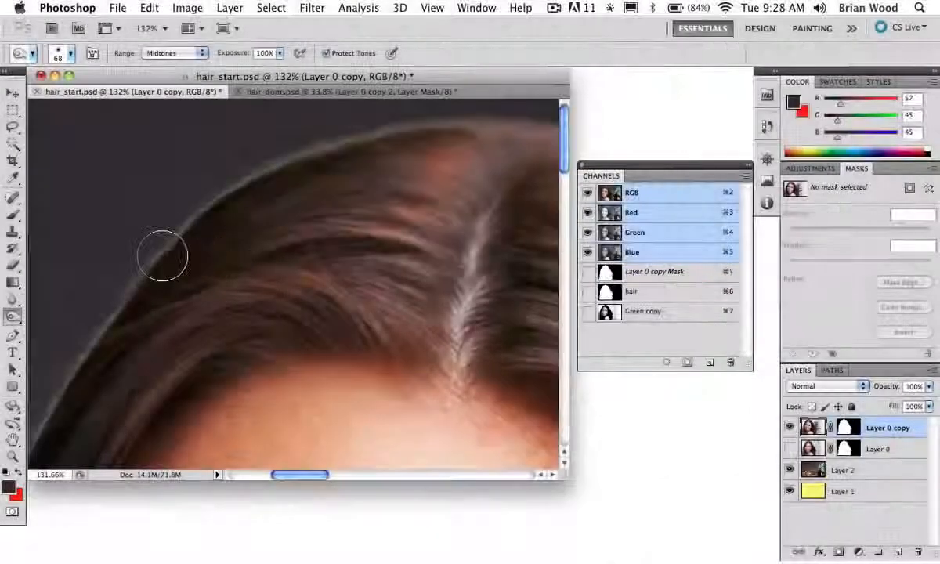
mouse_move(241, 170)
left_mouse_down()
mouse_move(346, 133)
mouse_move(473, 122)
mouse_move(377, 127)
mouse_move(227, 180)
mouse_move(39, 376)
left_mouse_up()
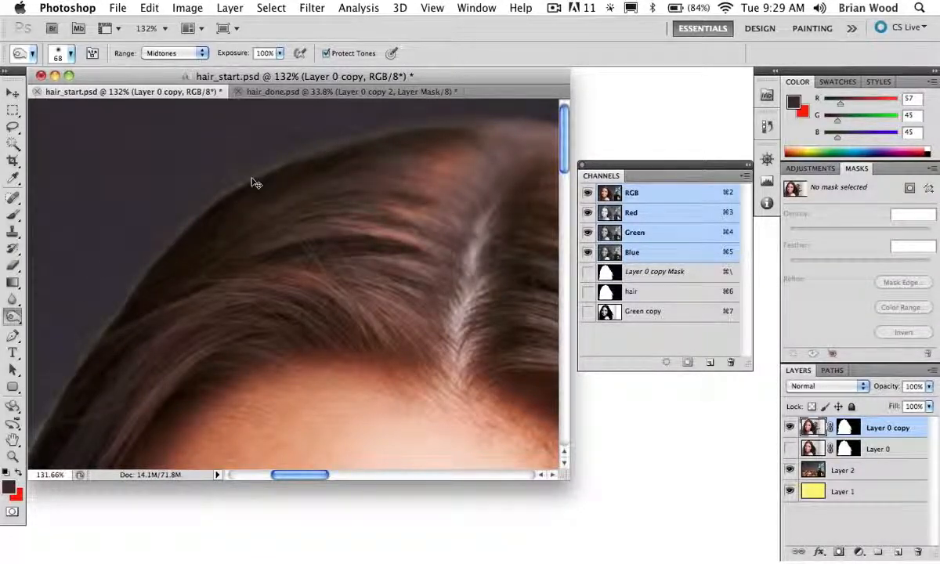
key("super+0")
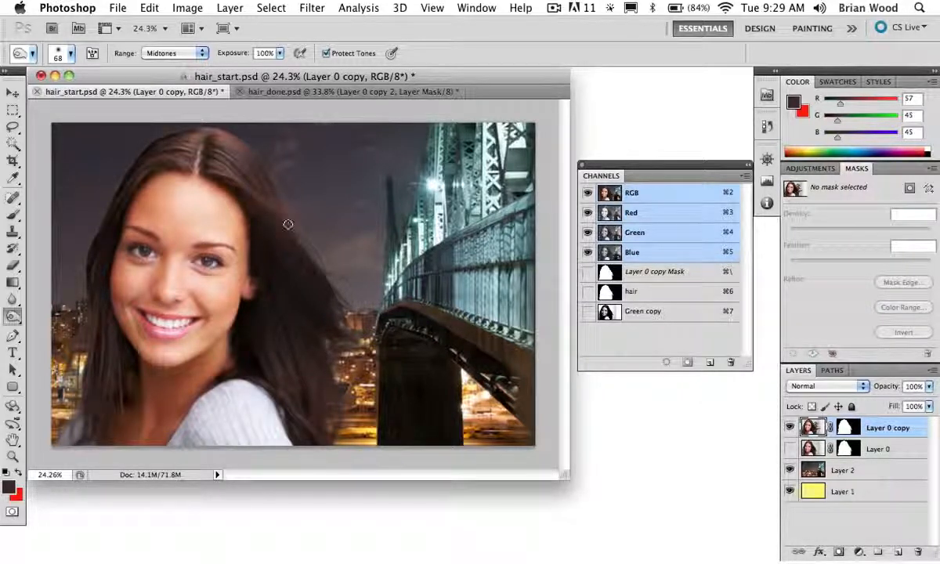
left_click(13, 298)
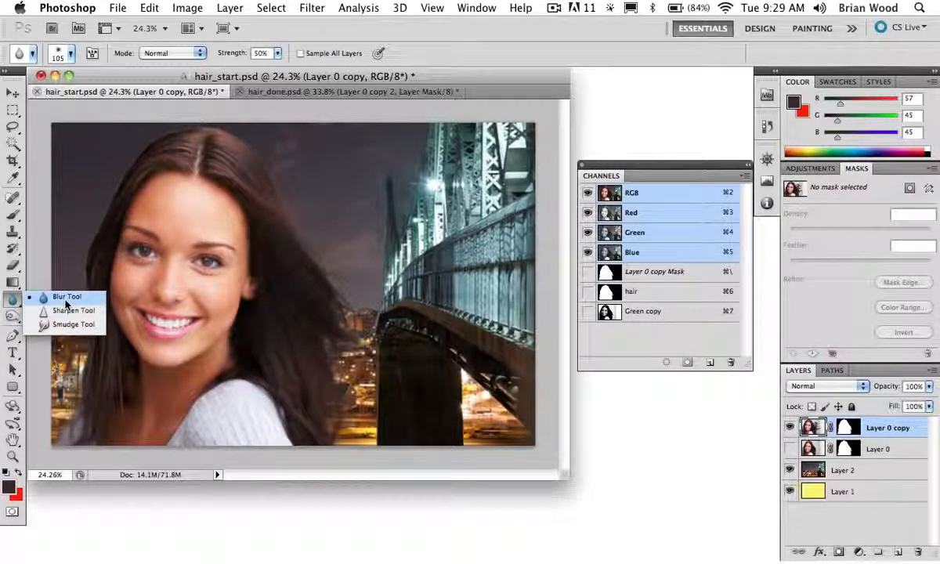
left_click(40, 298)
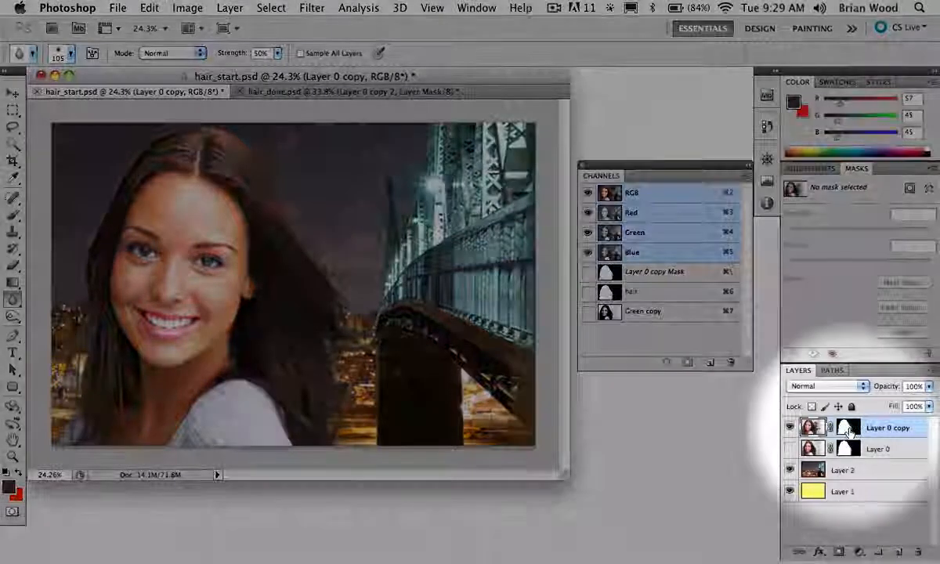
left_click(848, 427)
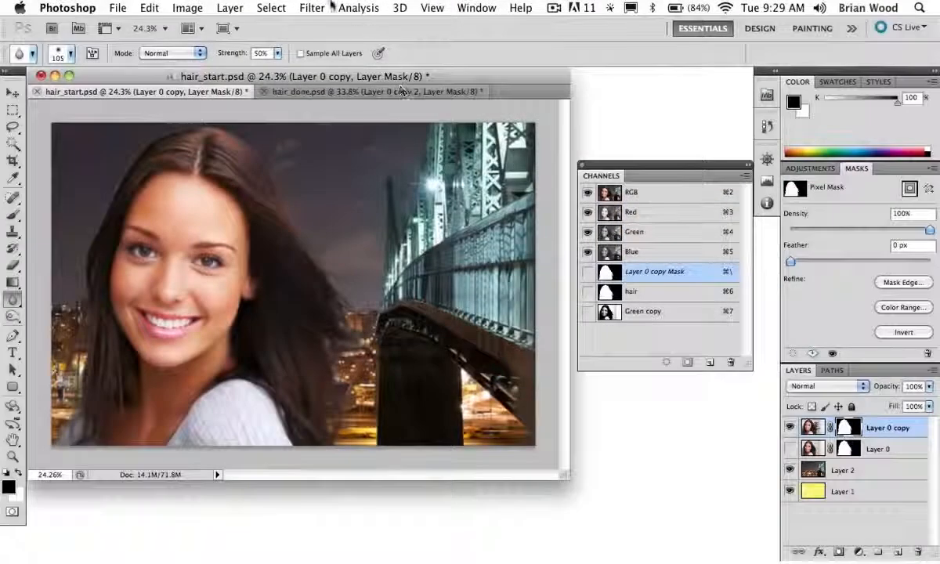
left_click(311, 8)
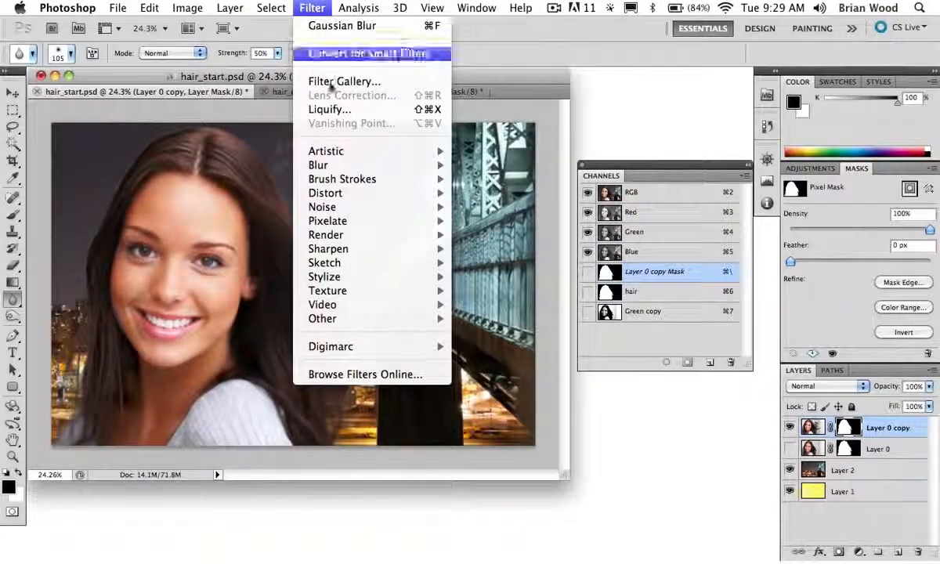
mouse_move(330, 164)
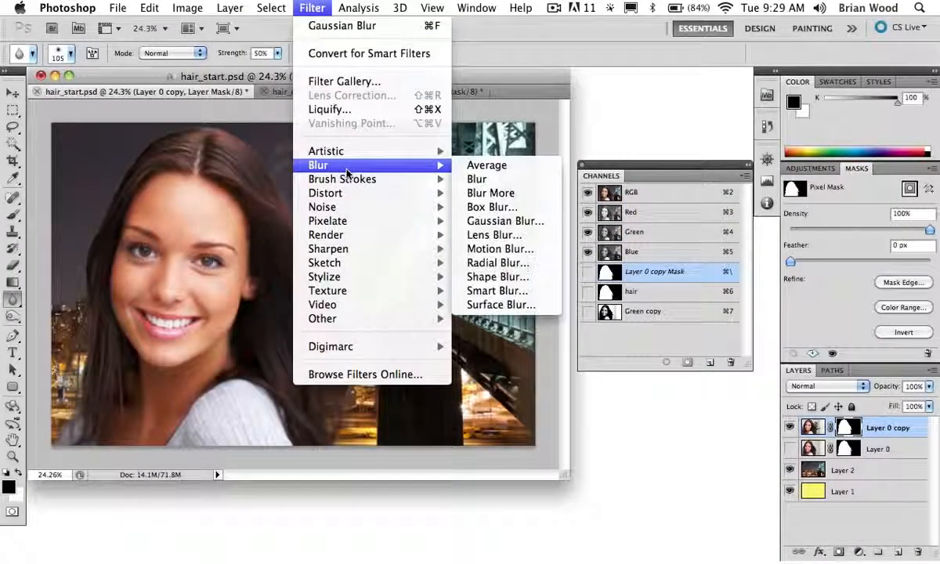
left_click(505, 221)
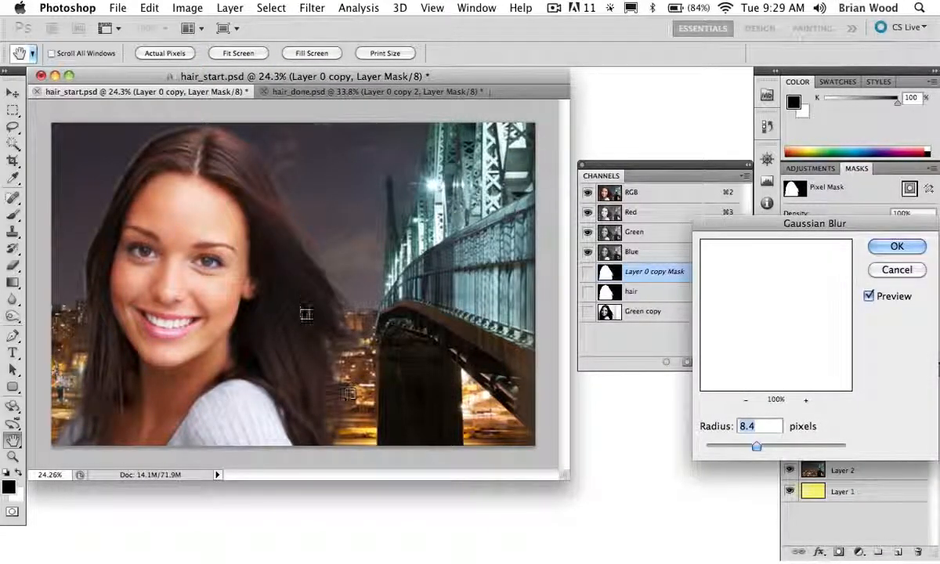
left_click_drag(748, 275, 747, 349)
left_click(747, 350)
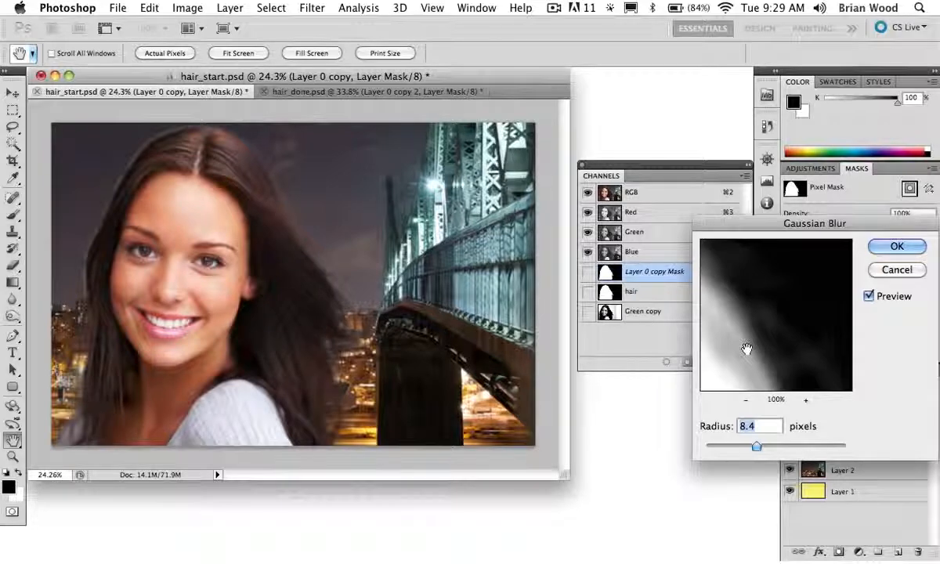
left_click(897, 269)
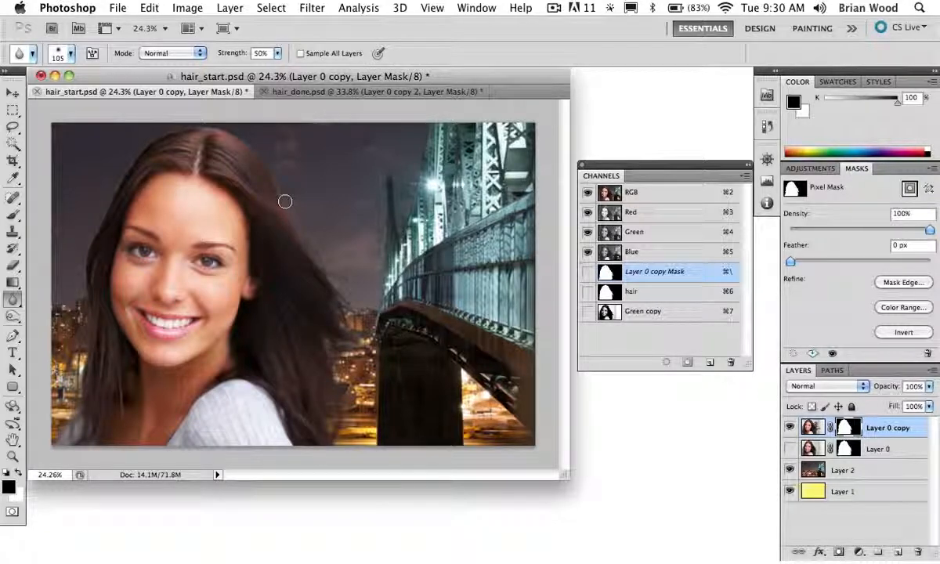
Switch to hair_done.psd and examine the whole finished composite with its blurred bridge background.
key("ctrl+Tab")
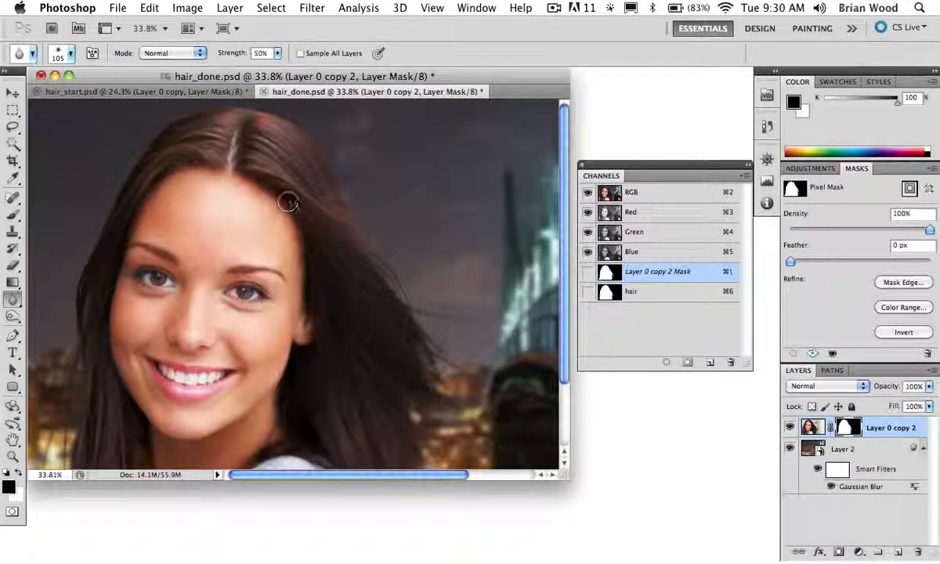
key("super+0")
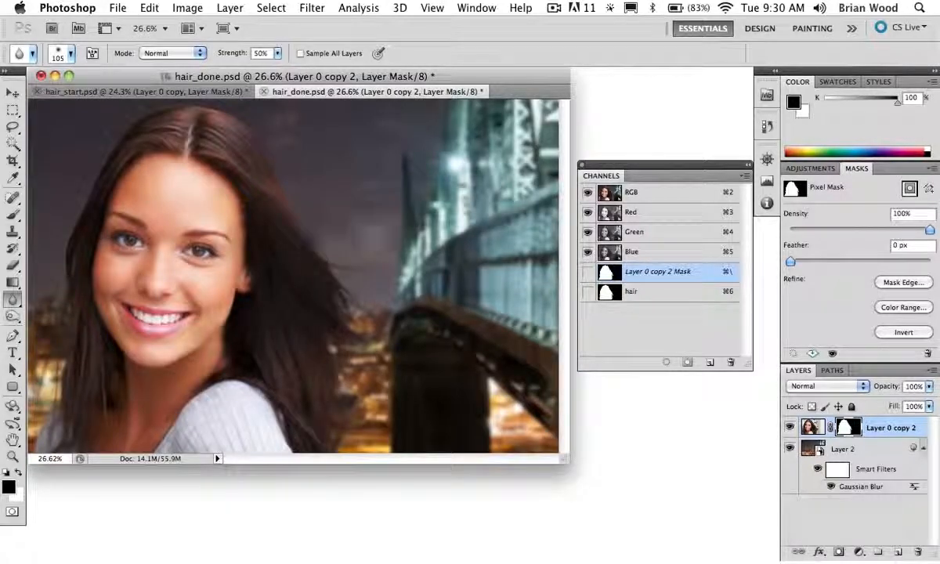